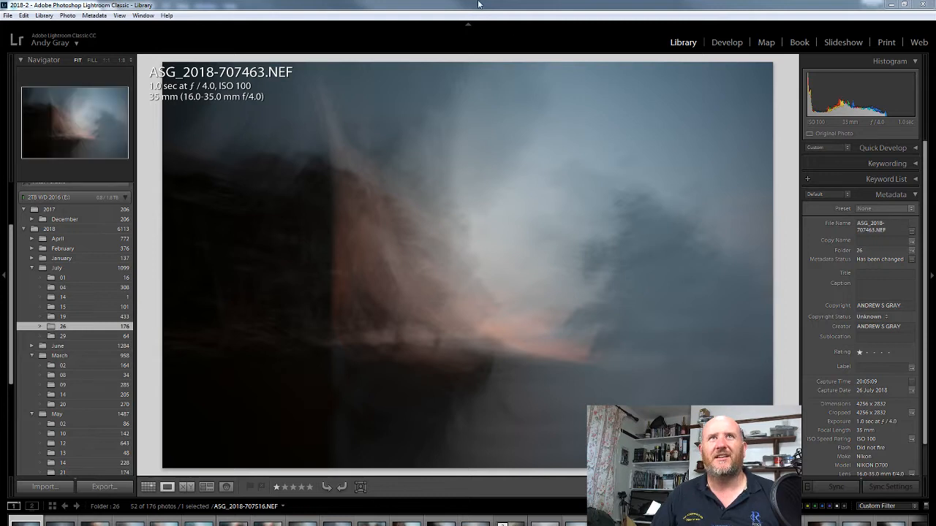
scroll(463, 518, "down", 5)
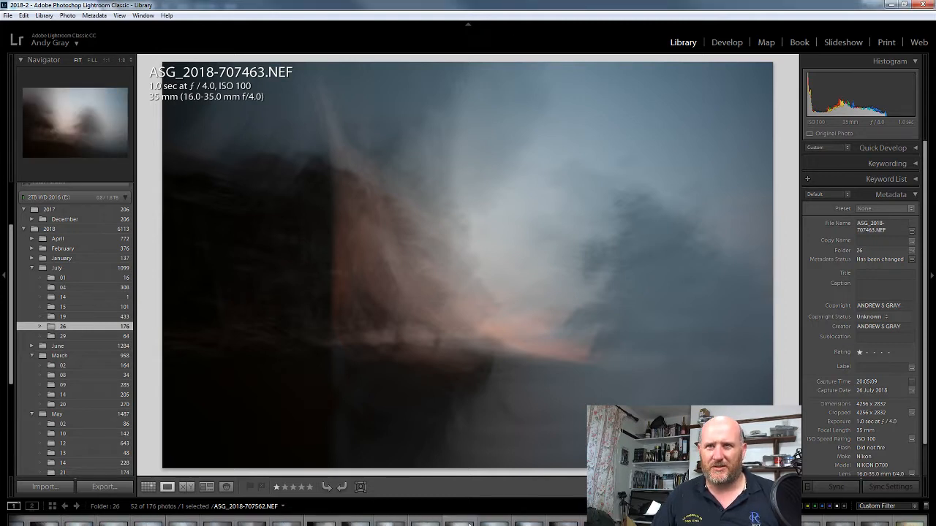
left_click(830, 525)
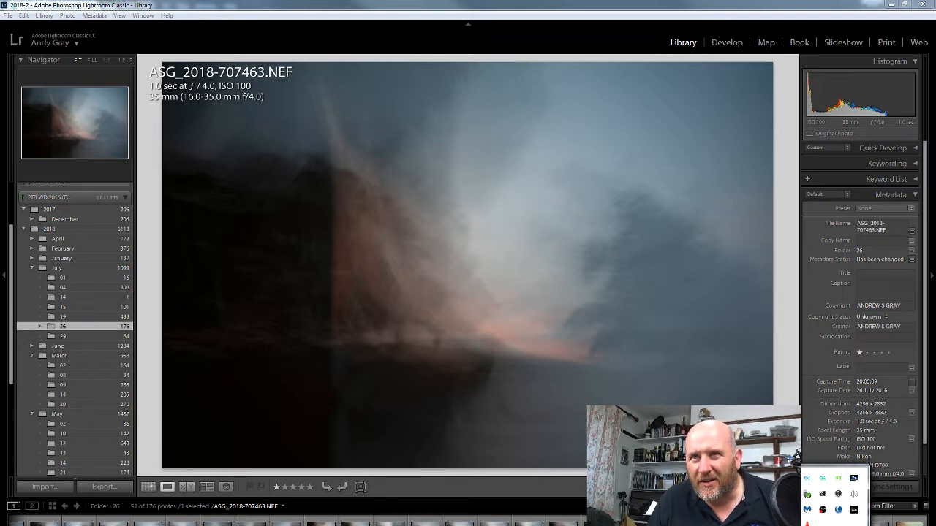
left_click(830, 525)
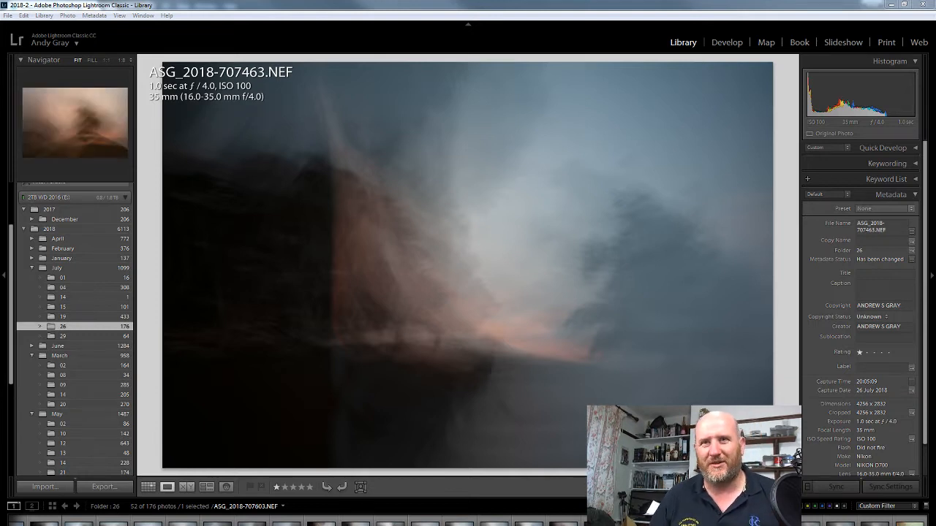
left_click(263, 525)
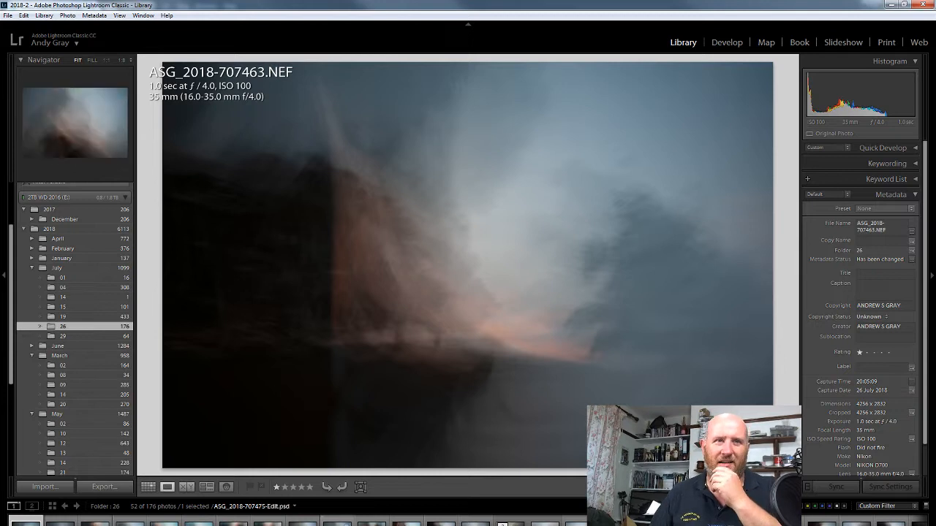
left_click(371, 522)
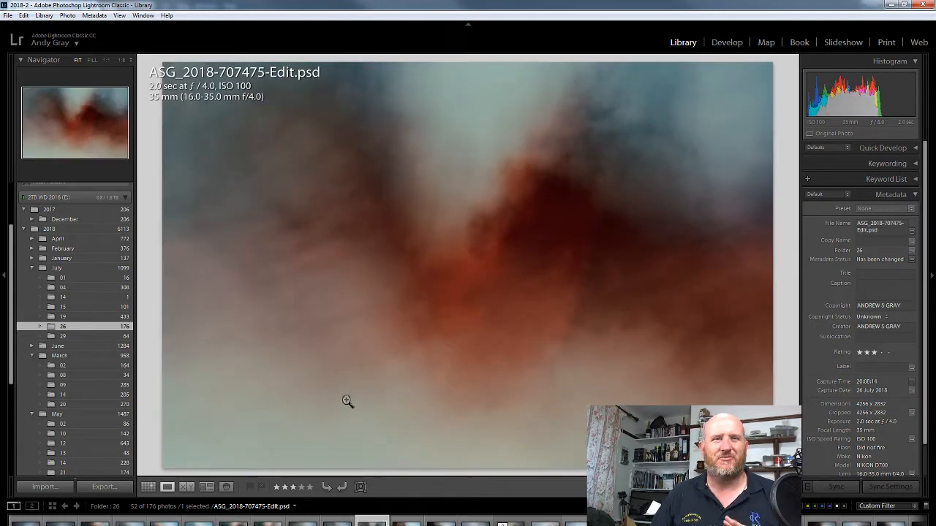
right_click(217, 525)
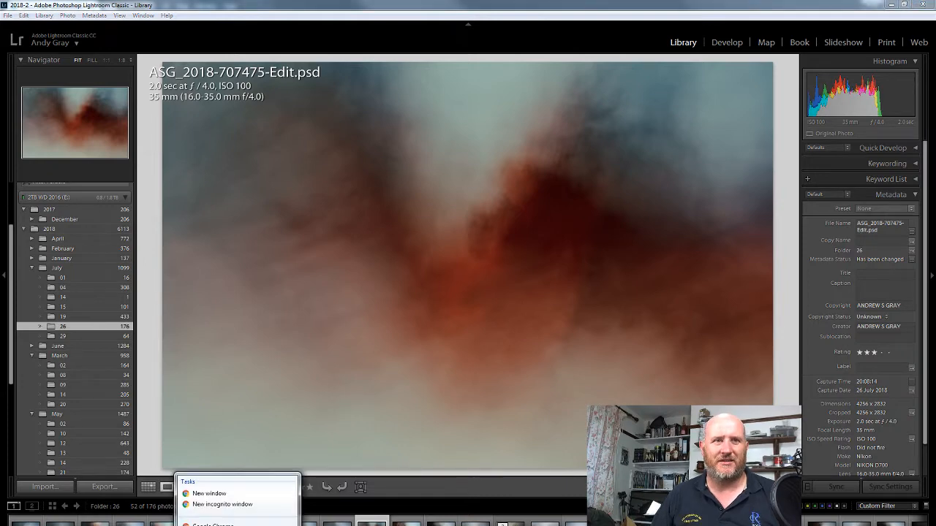
left_click(216, 525)
left_click(216, 525)
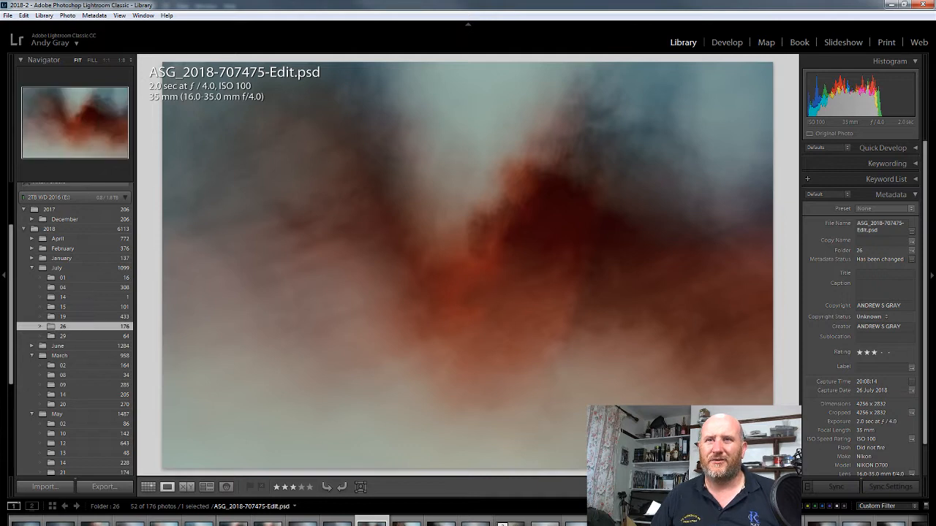
Filter the folder to its higher-rated photos and restore the filter to one star and above.
left_click(772, 506)
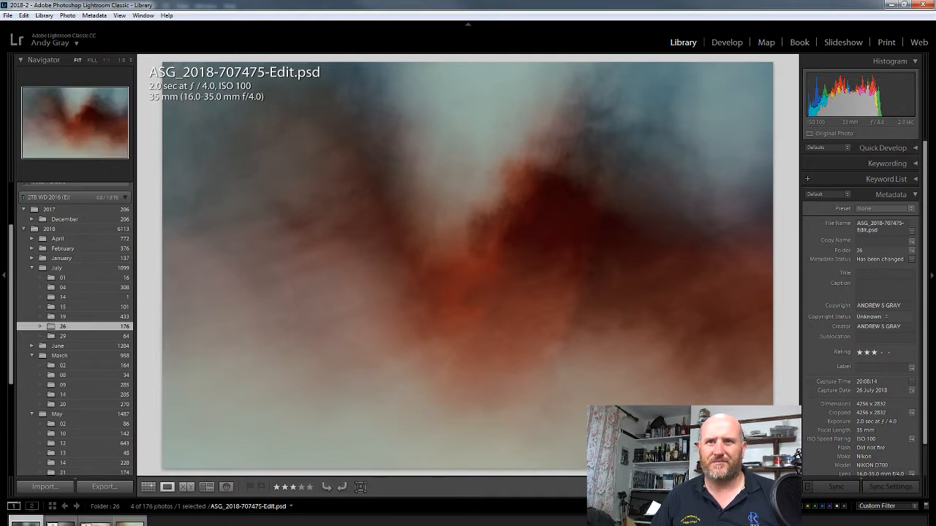
left_click(757, 506)
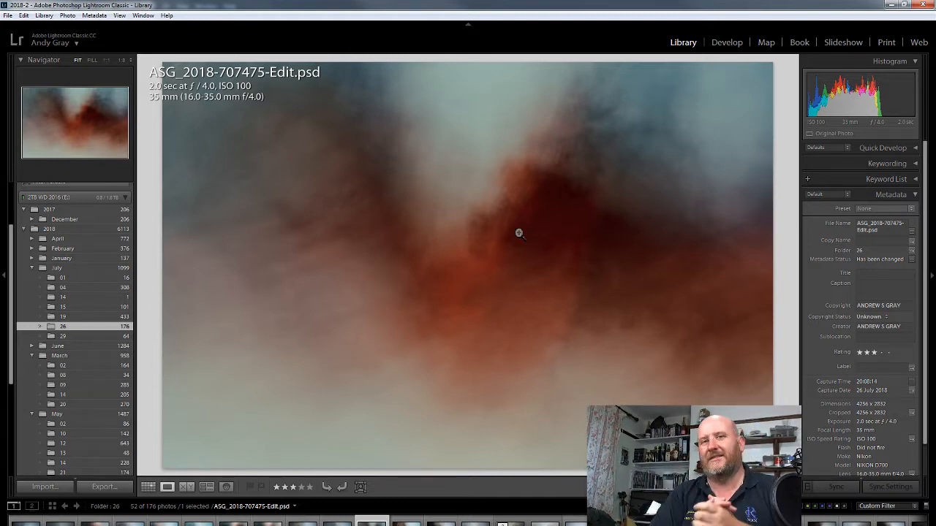
left_click(512, 521)
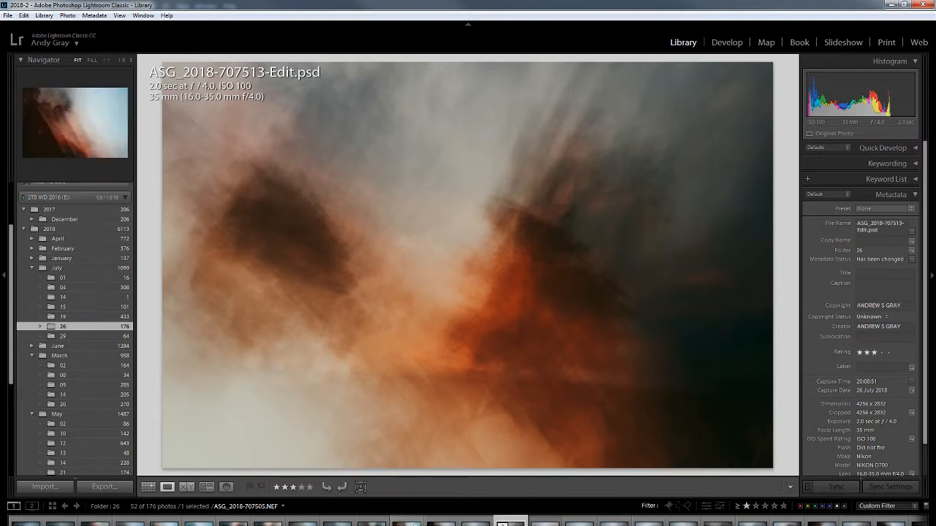
left_click(407, 521)
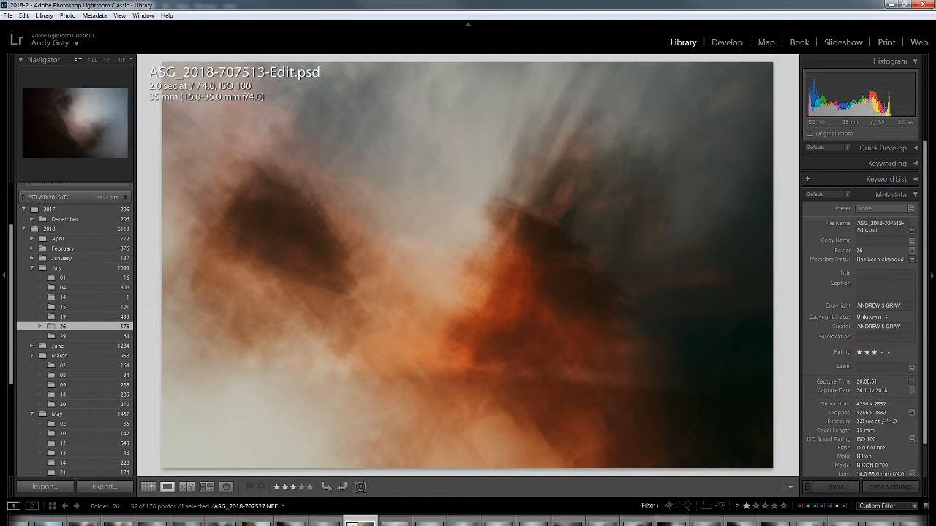
left_click(352, 524)
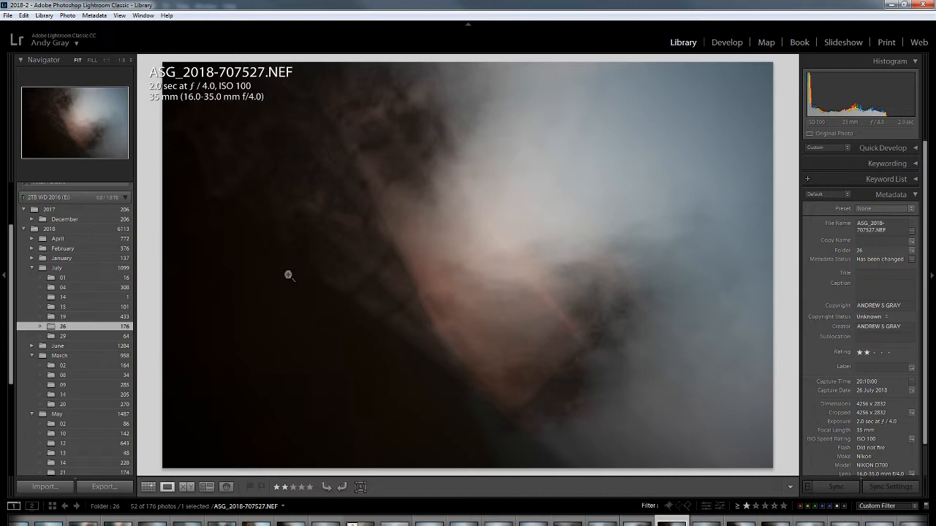
key("Right")
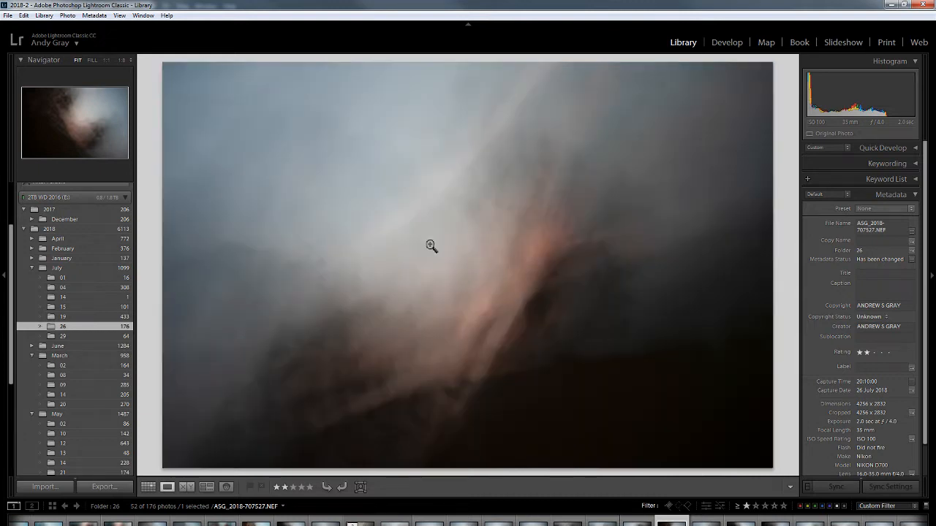
key("Right")
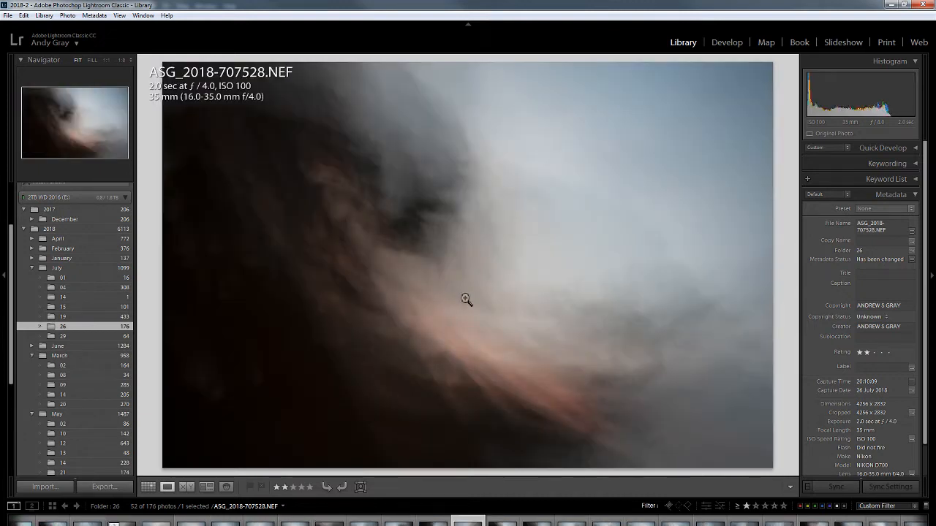
key("Right")
scroll(676, 522, "down", 3)
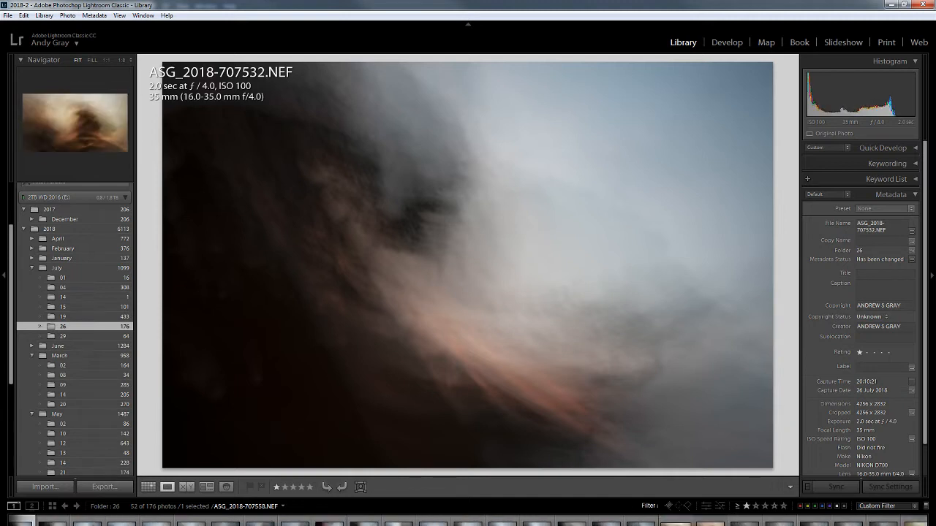
scroll(675, 522, "down", 2)
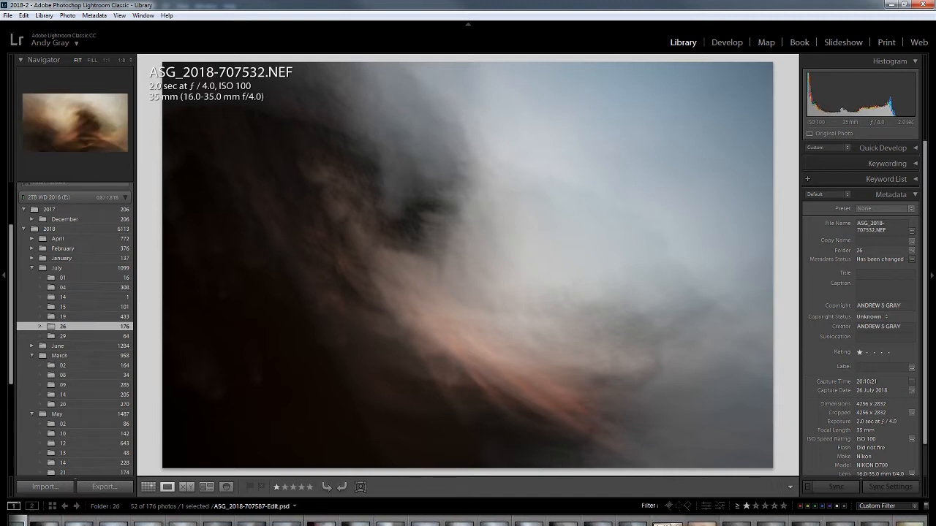
left_click(707, 521)
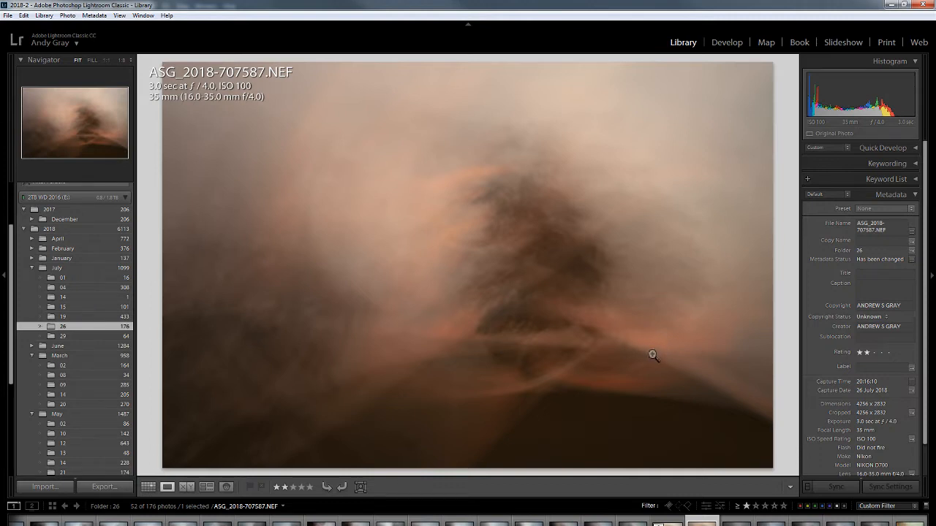
left_click(667, 520)
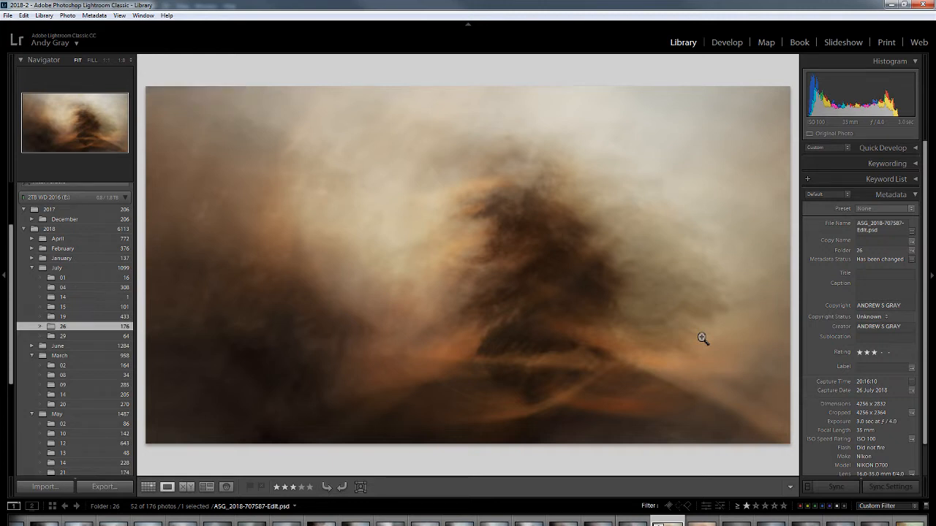
Change the background color around the displayed photo to Dark Gray.
right_click(696, 66)
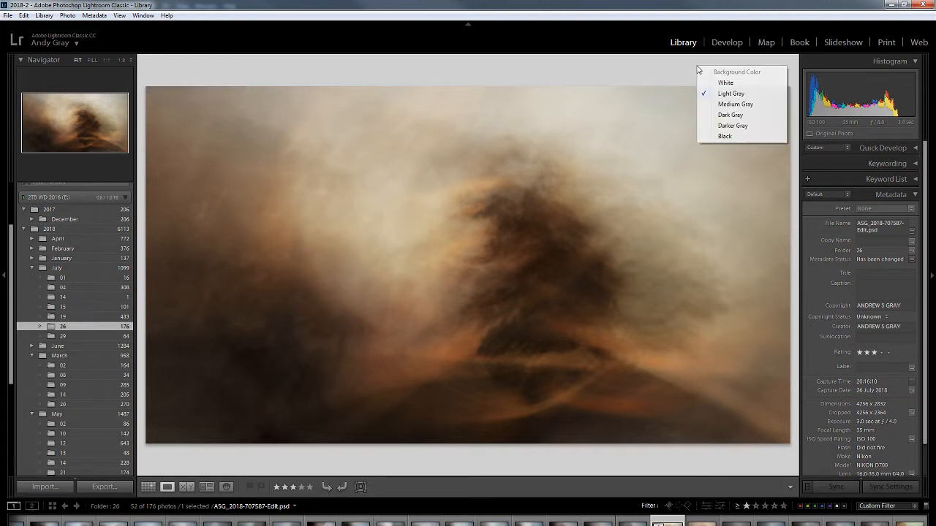
left_click(733, 114)
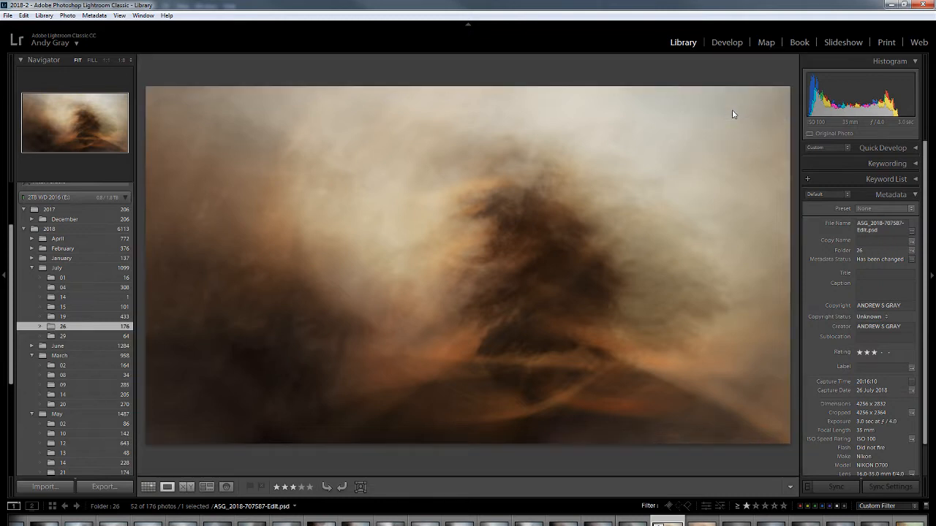
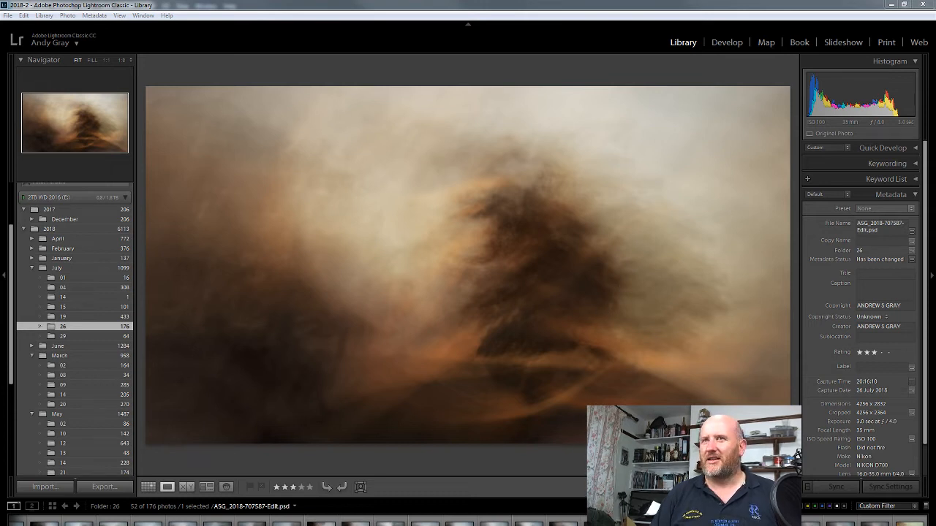
key("Right")
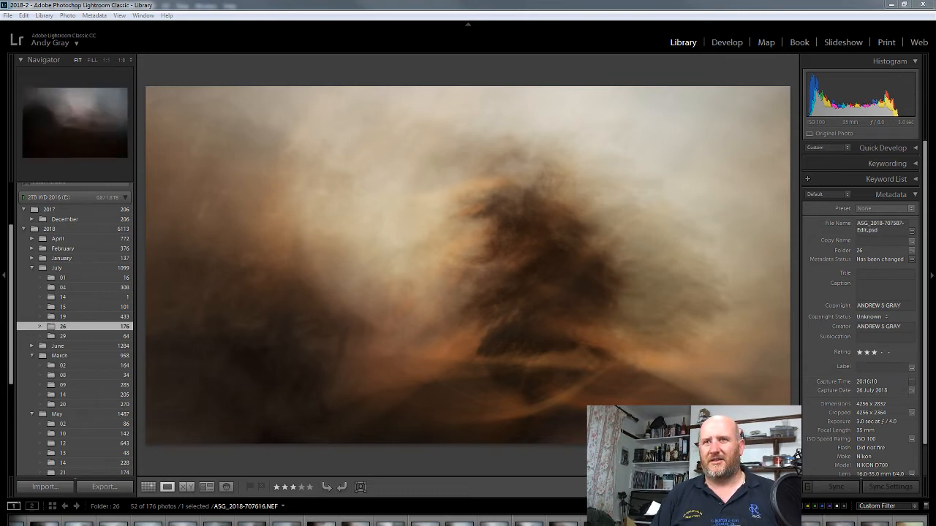
key("Right")
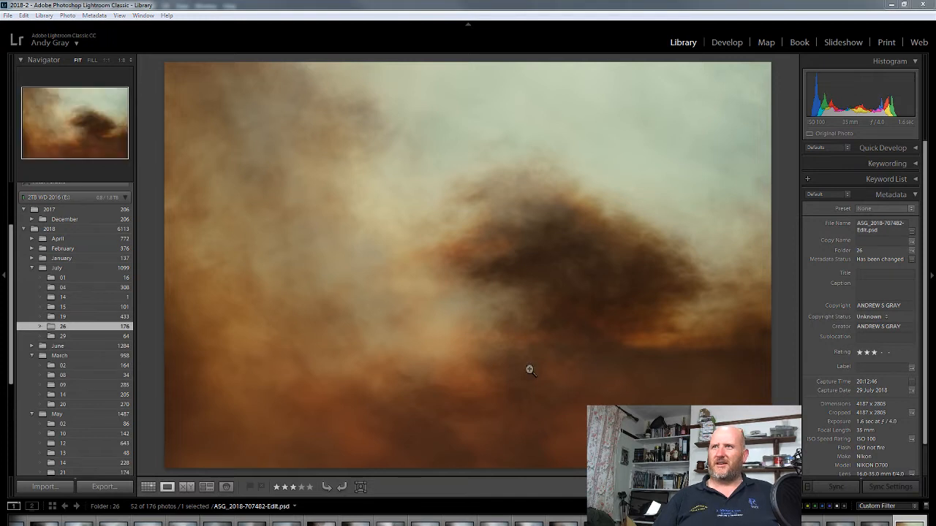
key("f")
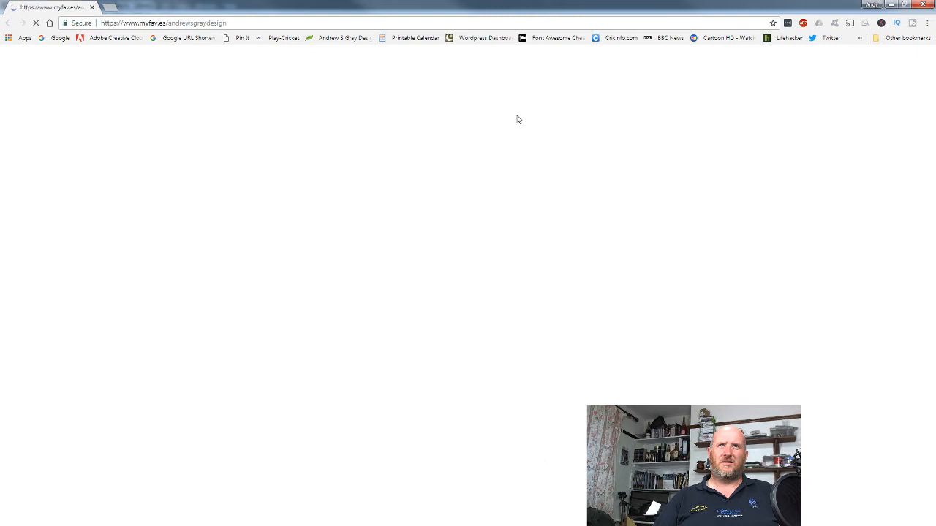
Bring up the painter's page on The Harbour Gallery website in the browser and enlarge the square painting with the red horizon.
left_click_drag(424, 8, 0, 10)
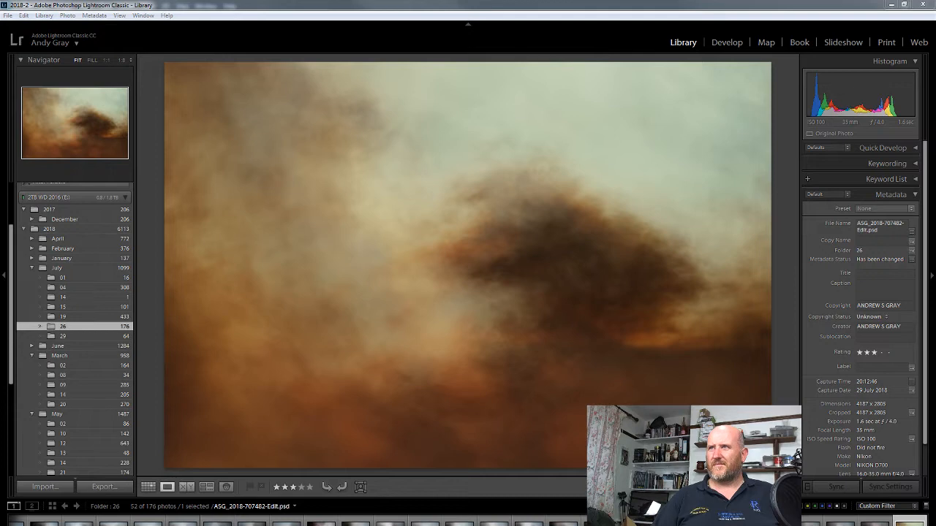
left_click_drag(935, 66, 451, 1)
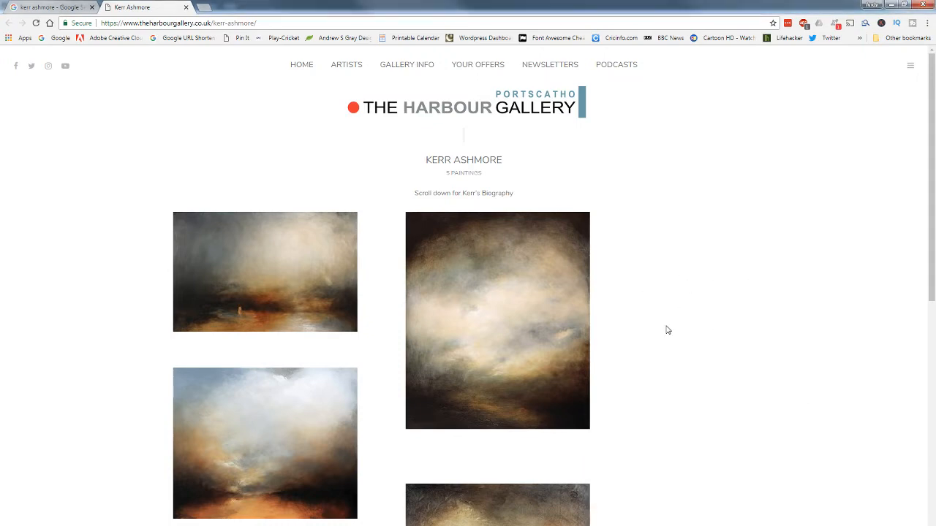
scroll(643, 326, "down", 2)
scroll(625, 323, "down", 3)
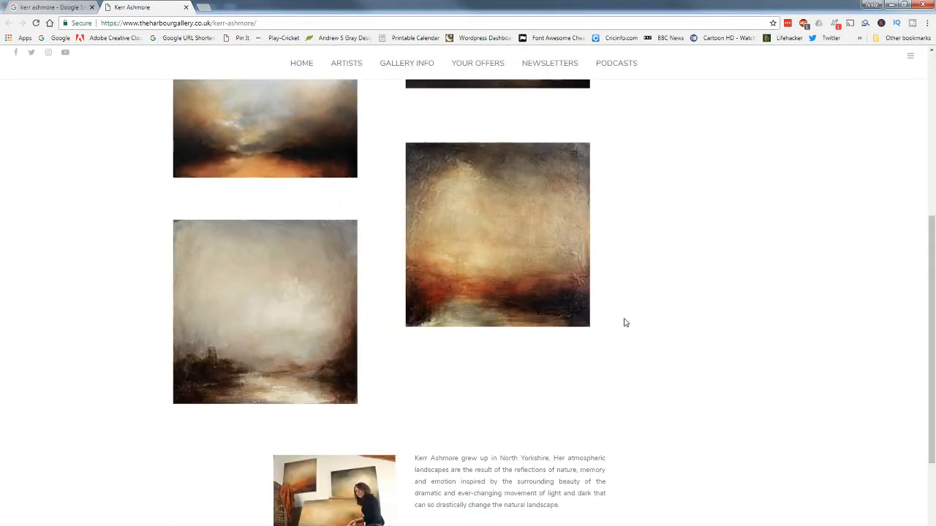
left_click(501, 254)
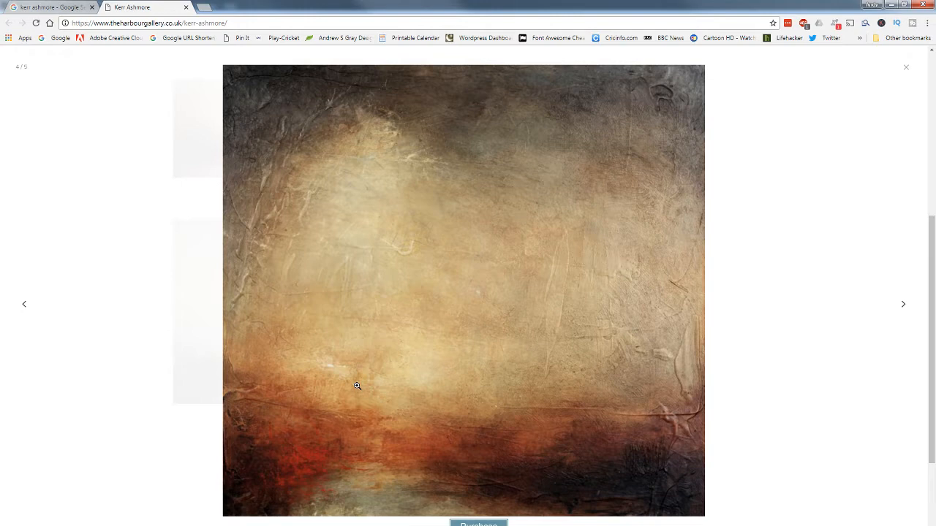
Close the enlarged square painting and enlarge the first painting on the gallery page.
left_click(821, 156)
scroll(810, 207, "down", 2)
scroll(809, 206, "up", 4)
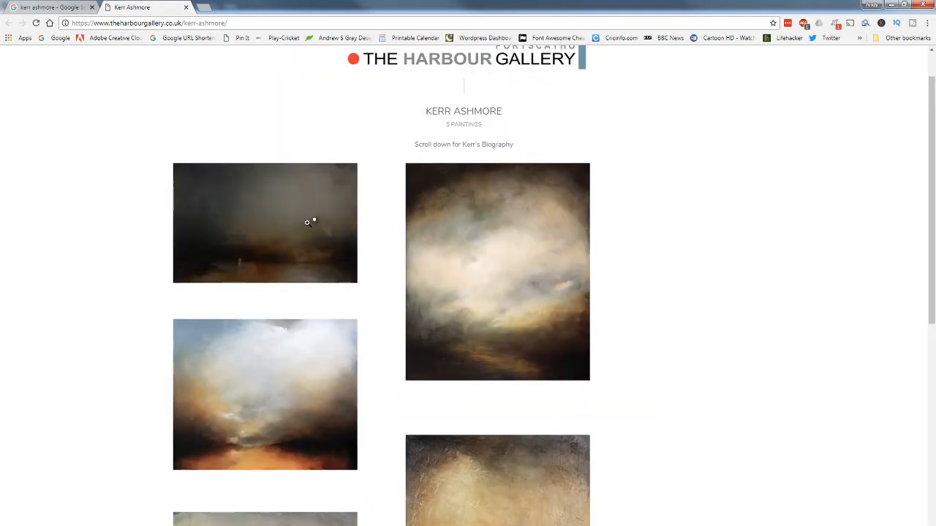
left_click(307, 223)
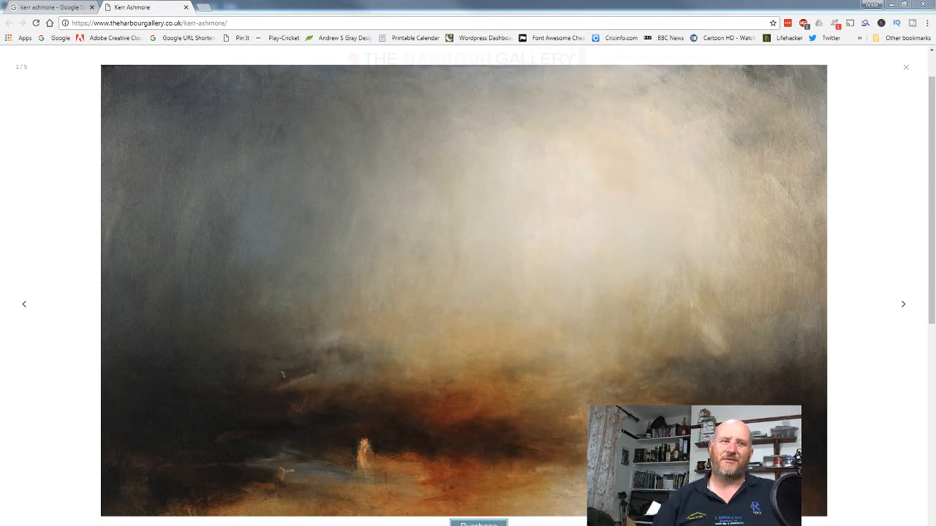
Switch back to Lightroom Classic and inspect the raw photo ASG_2018-707475.NEF at 1:1.
key("alt+Tab")
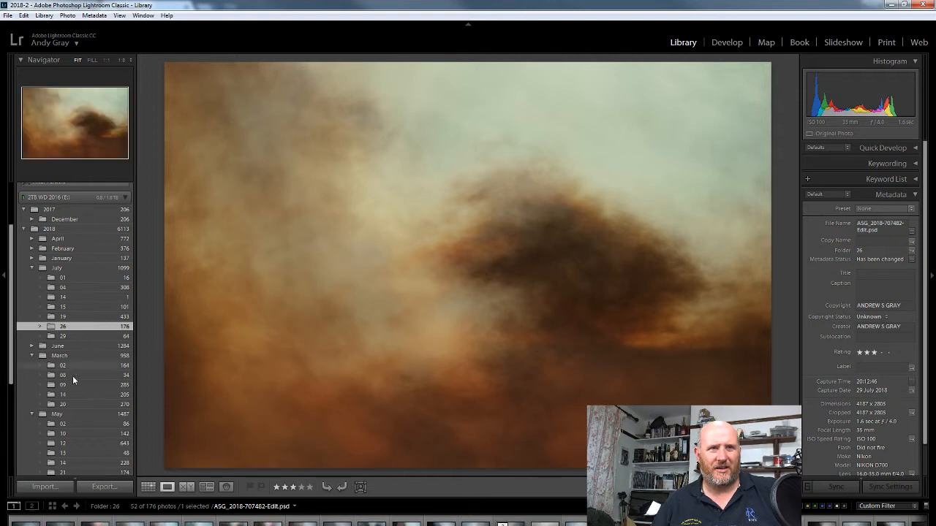
left_click(95, 520)
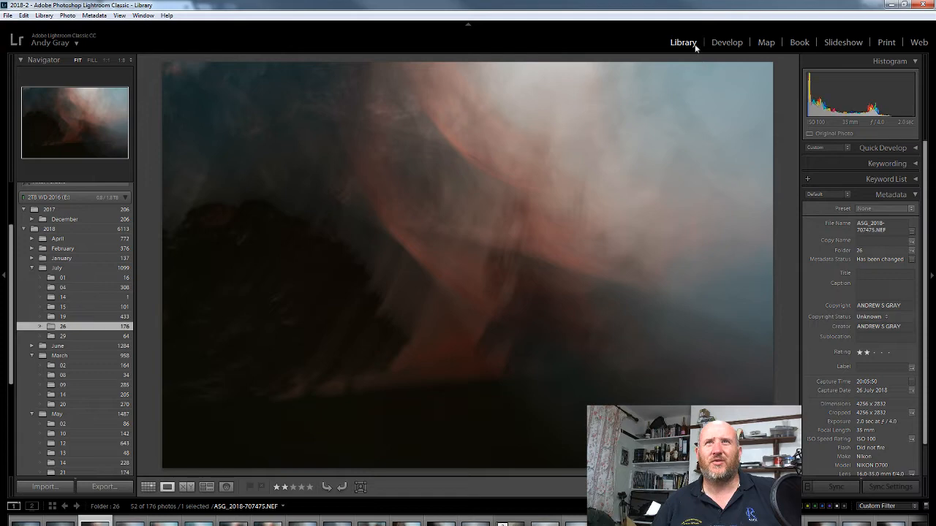
left_click(585, 226)
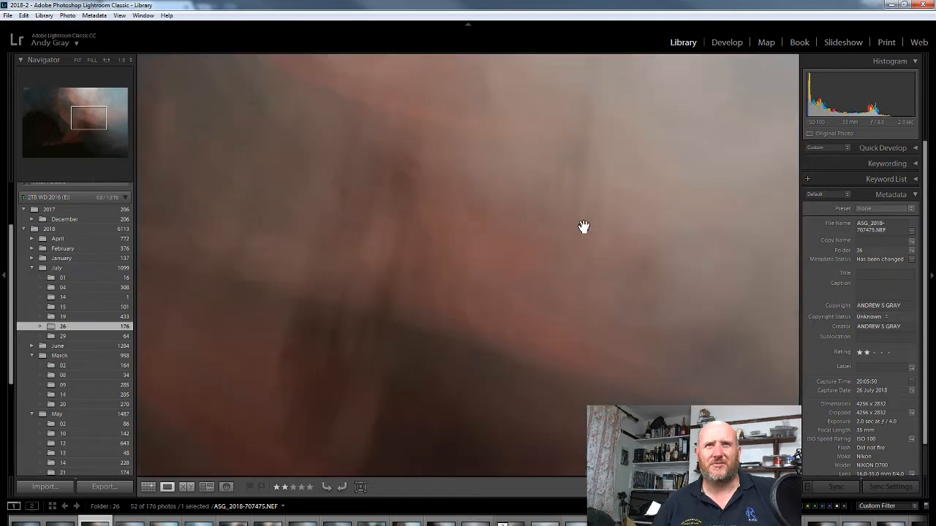
left_click(531, 247)
Browse the raw photos ASG_2018-707482.NEF through ASG_2018-707488.NEF and return to ASG_2018-707484.NEF.
key("Right")
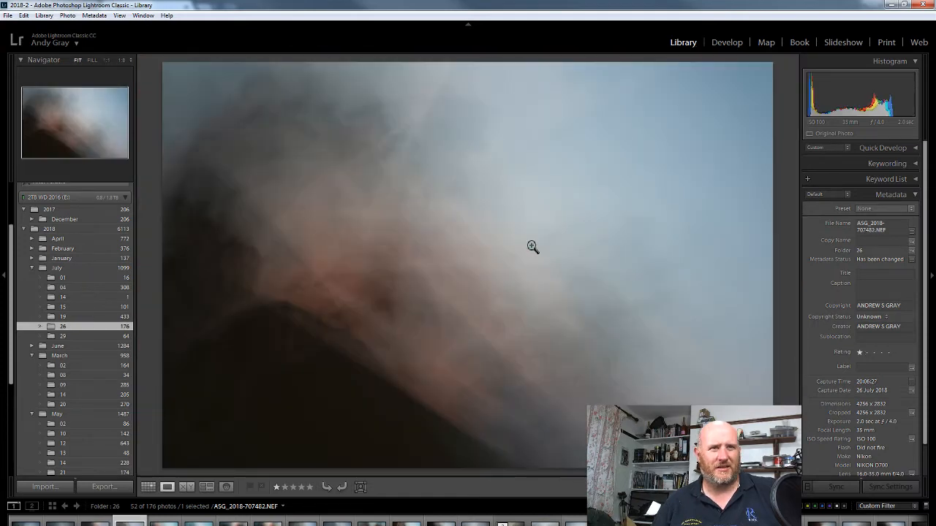
key("Right")
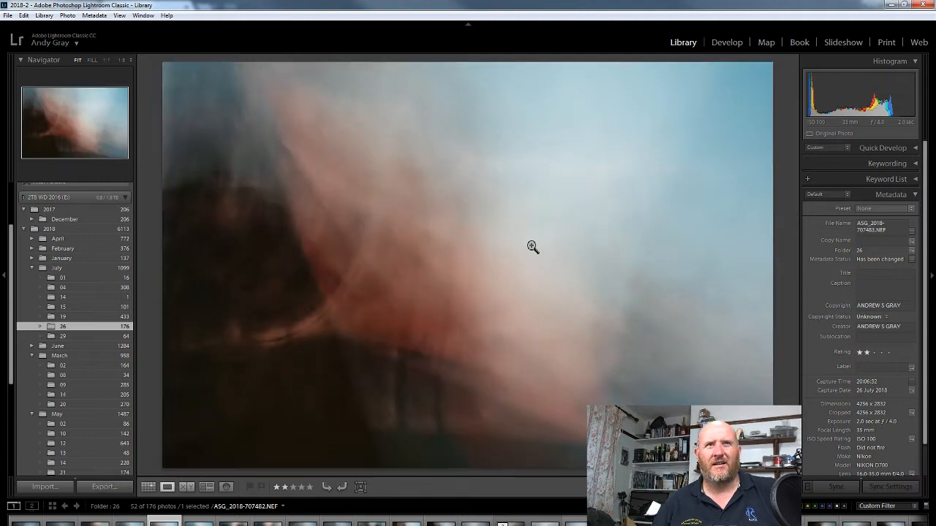
key("Right")
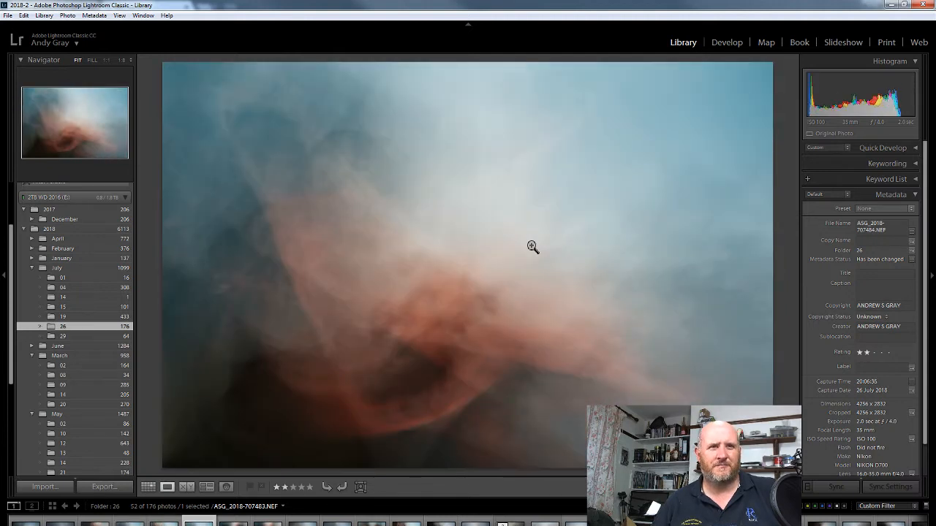
key("Right")
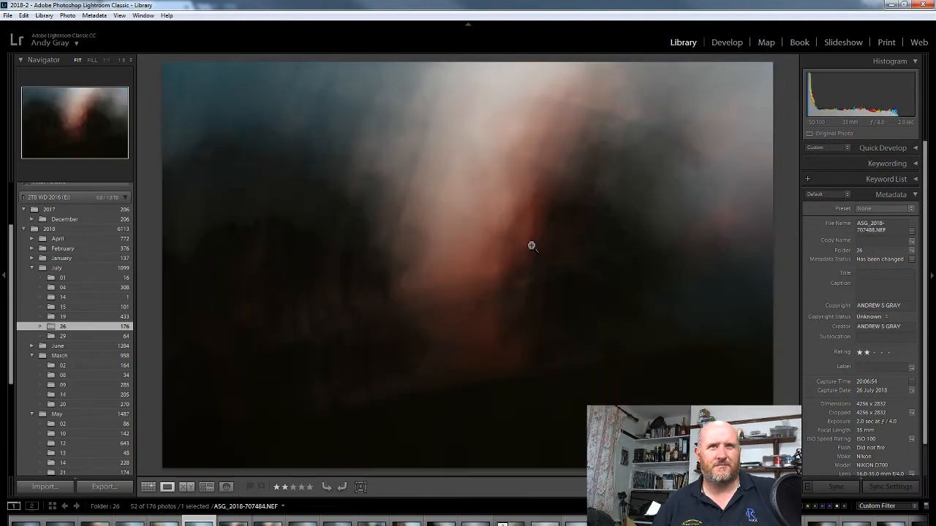
key("Left")
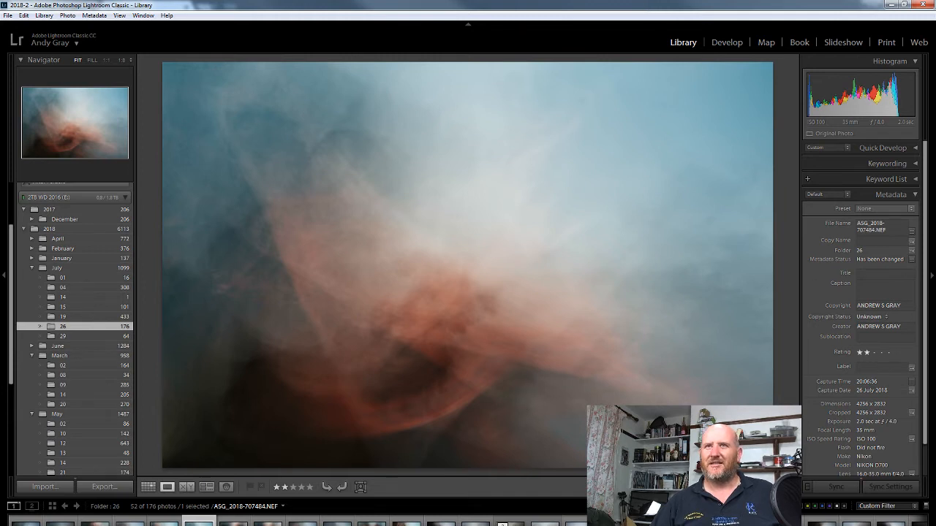
Reset all develop settings of ASG_2018-707484.NEF and set its profile to Adobe Landscape.
left_click(727, 42)
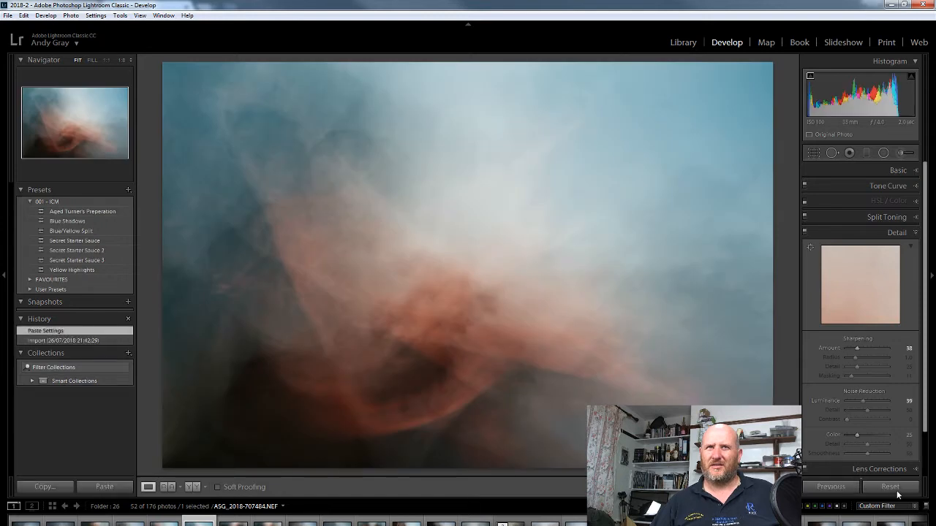
left_click(895, 489)
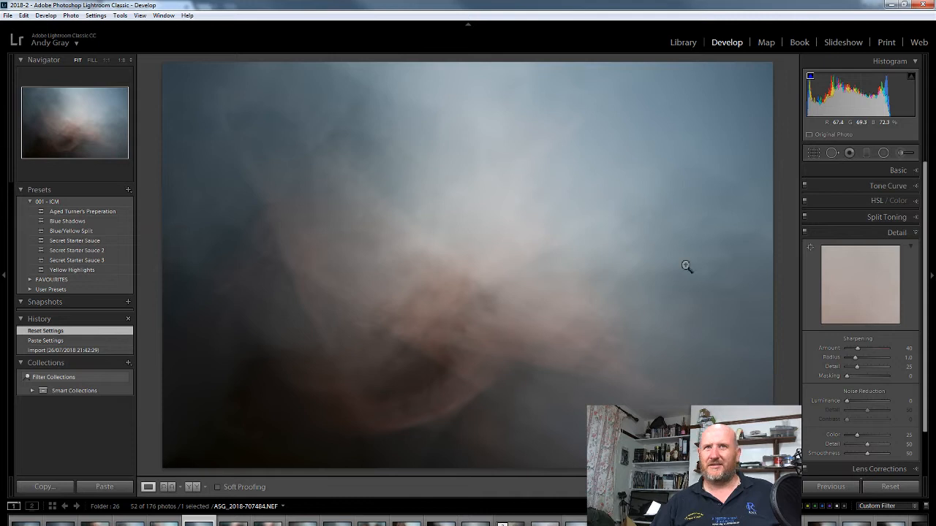
left_click(897, 171)
left_click(869, 204)
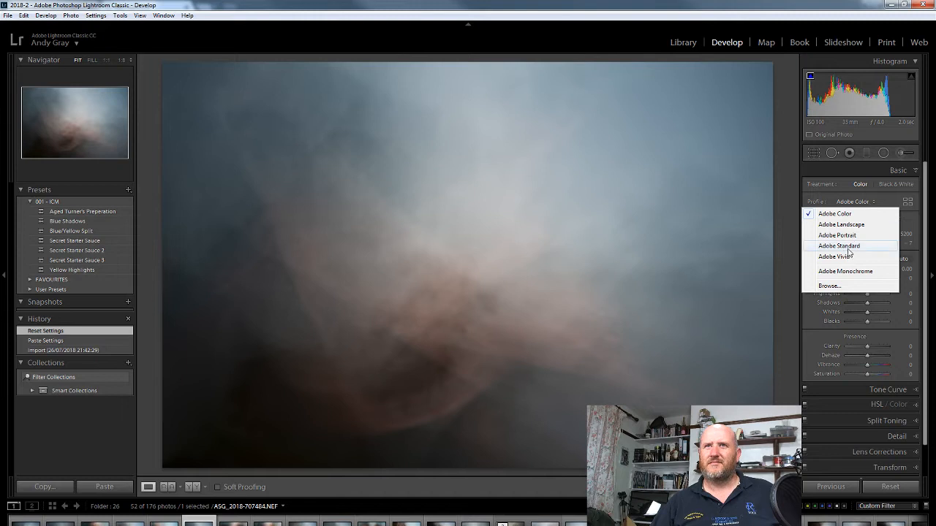
left_click(857, 230)
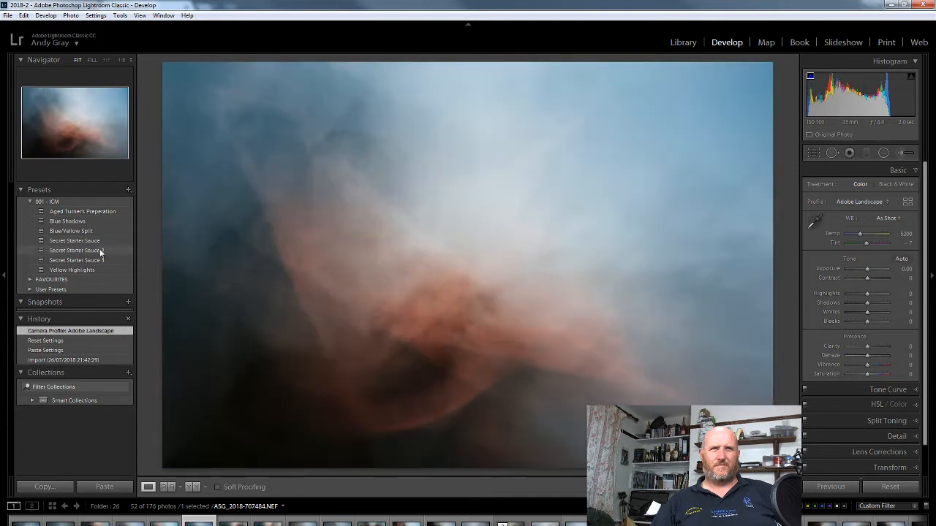
Apply the Secret Starter Sauce 2 preset and fine-tune the photo to temperature 5929 and contrast +10.
left_click(101, 252)
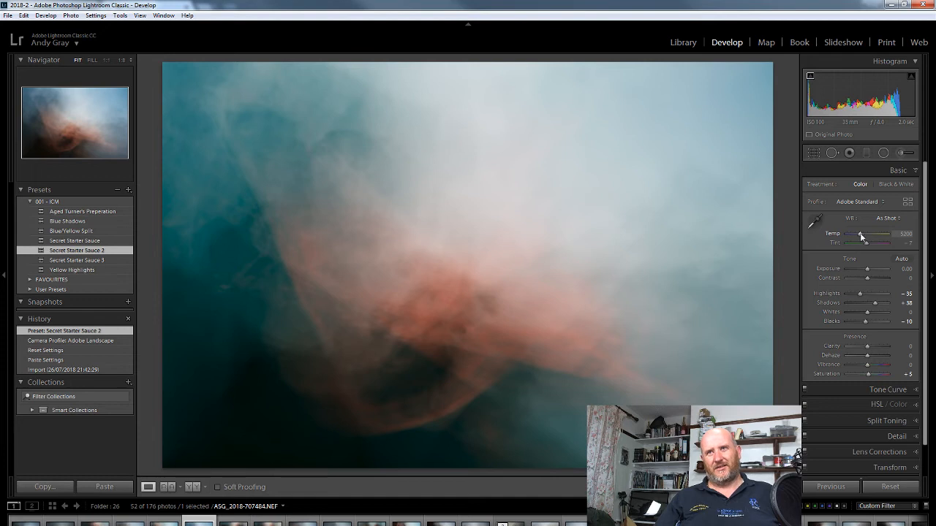
left_click_drag(860, 234, 864, 237)
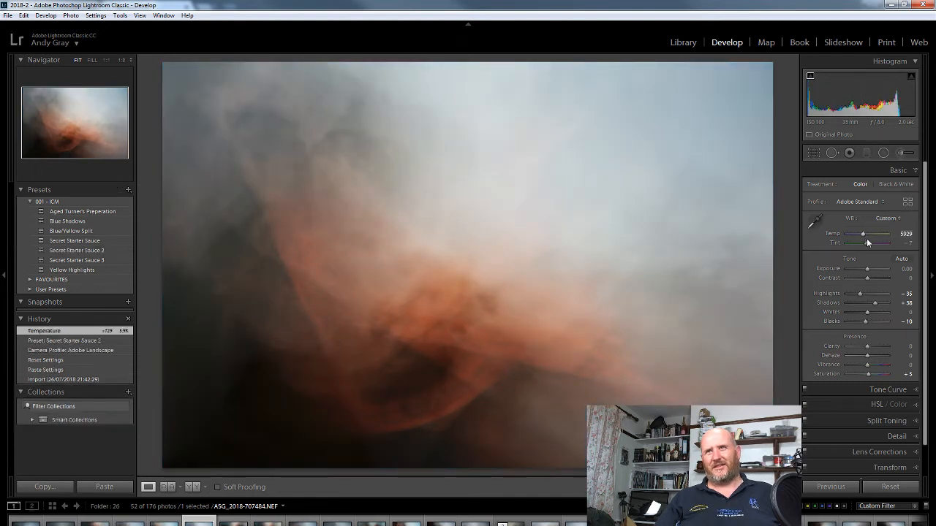
mouse_move(870, 281)
left_mouse_down()
mouse_move(858, 275)
mouse_move(867, 273)
left_mouse_up()
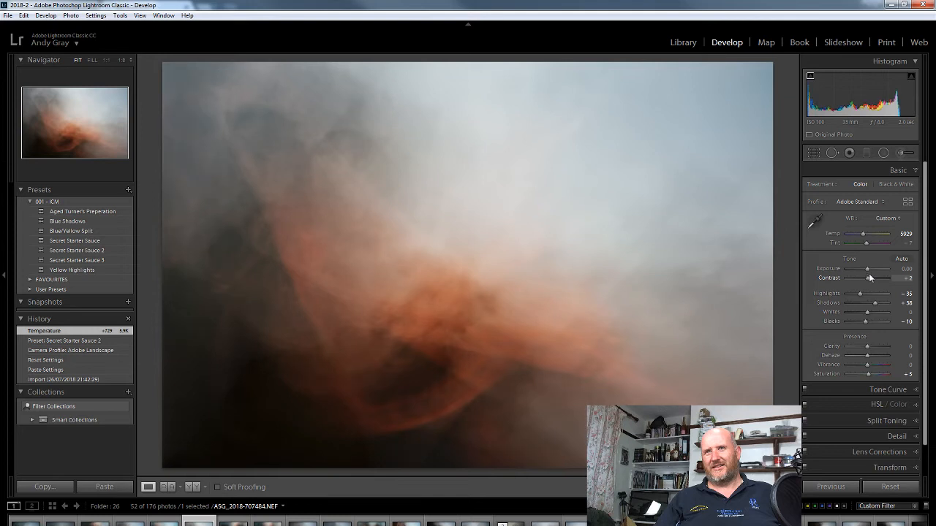
left_click_drag(869, 278, 871, 280)
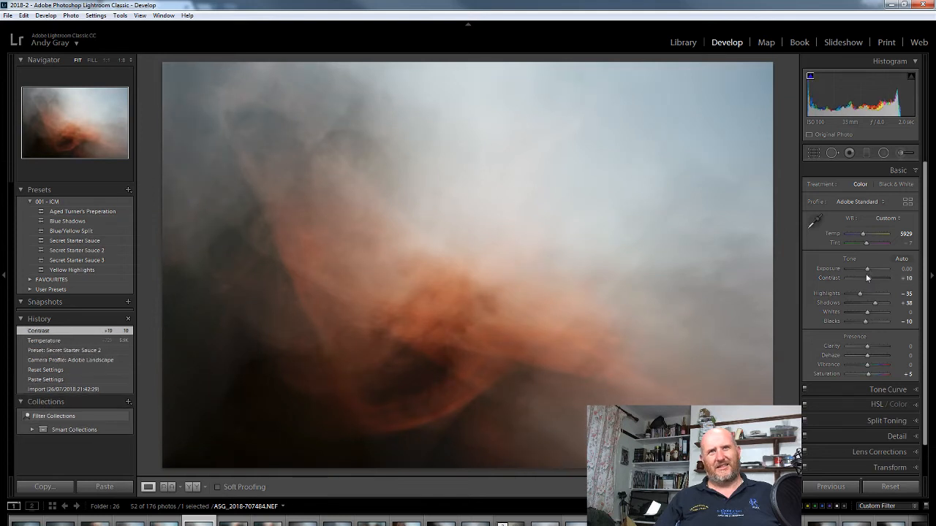
Check the photo's lens correction settings and return to the basic adjustments.
left_click(894, 451)
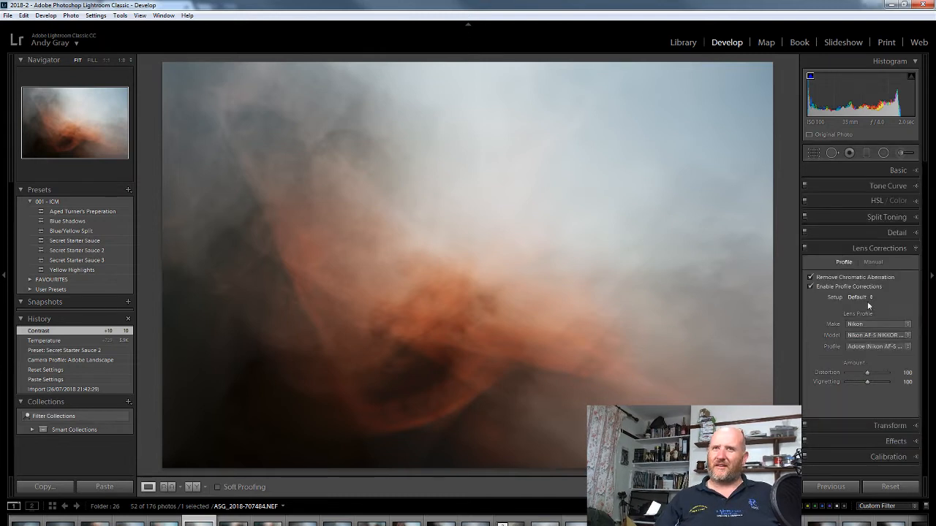
left_click(884, 250)
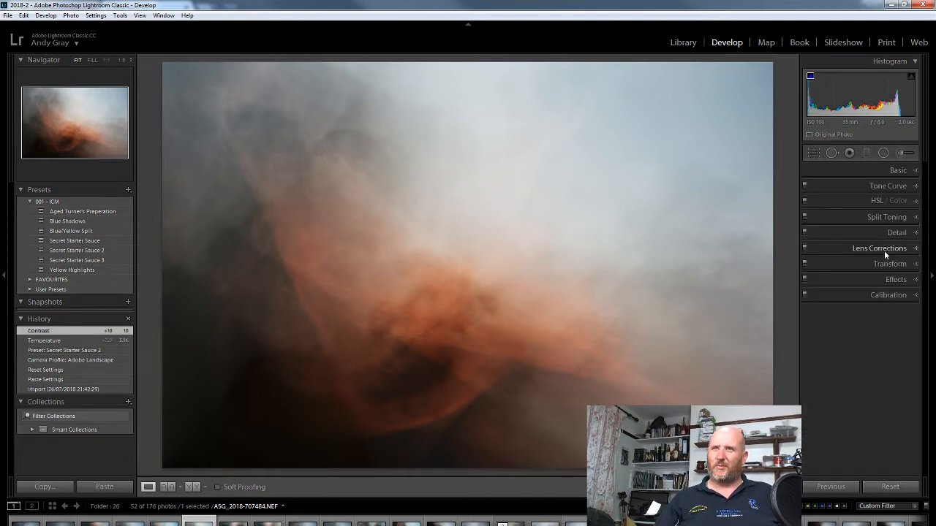
left_click(896, 170)
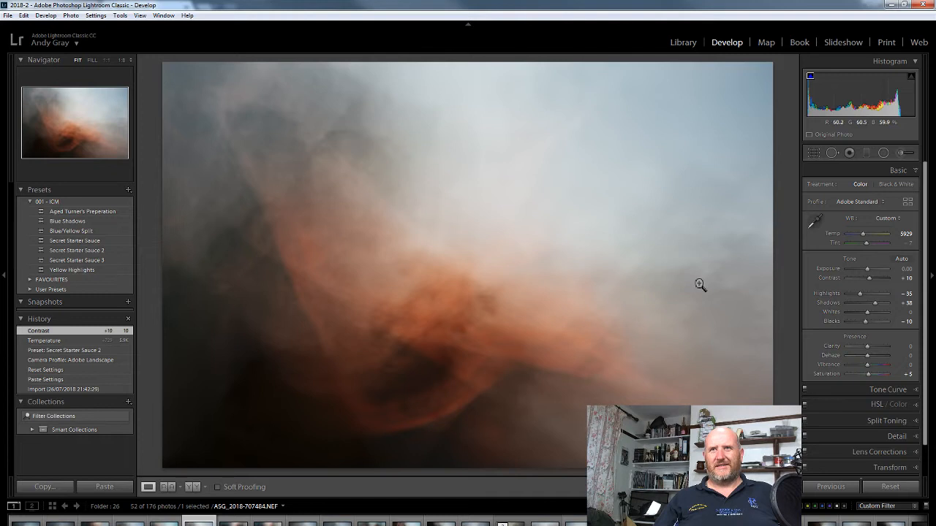
Try the Adobe Landscape and Adobe Color profiles on the photo, and switch it to Adobe Vivid.
left_click(848, 202)
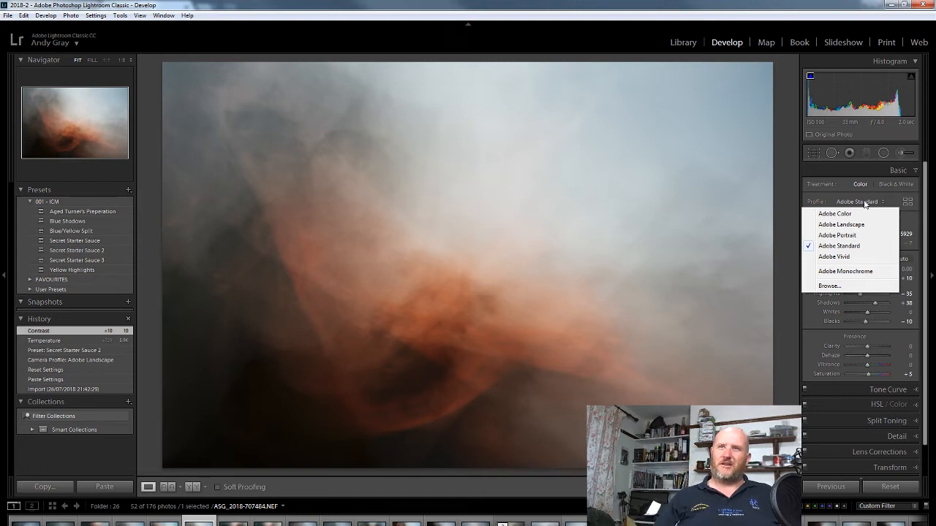
left_click(865, 204)
left_click(865, 206)
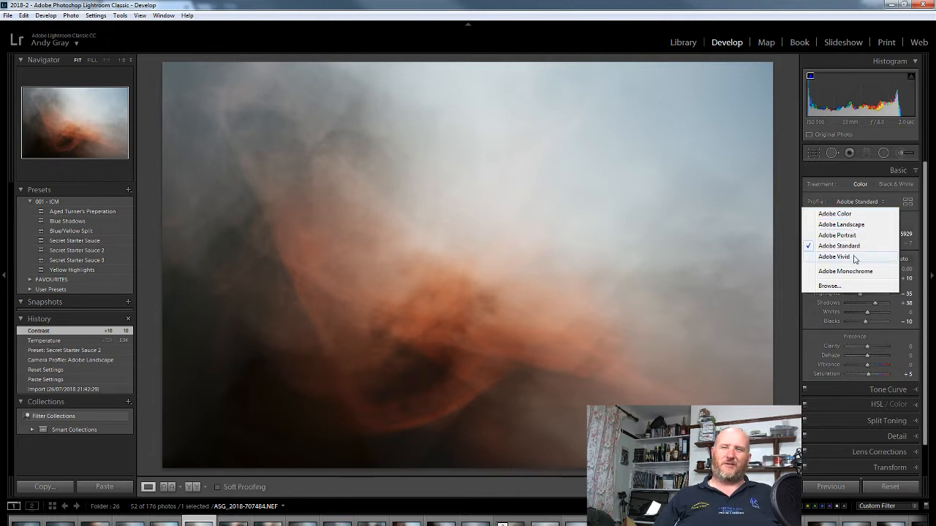
left_click(860, 226)
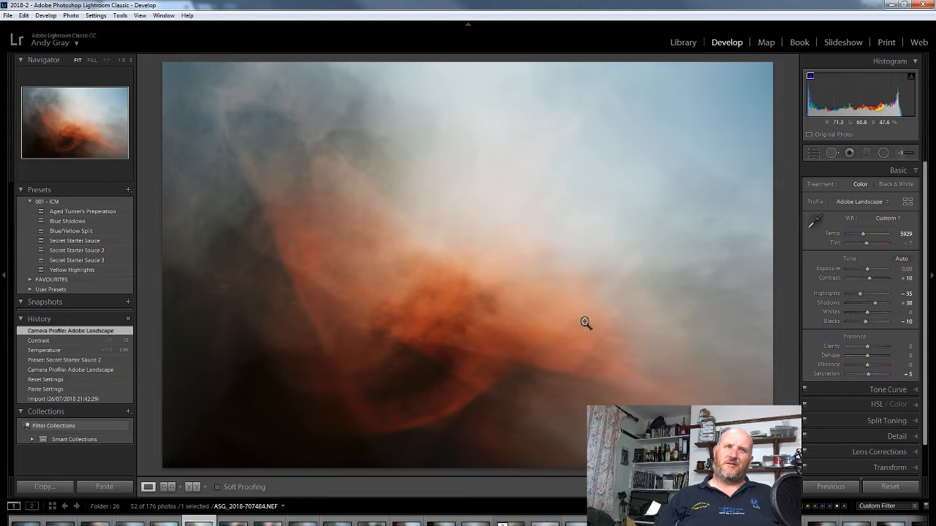
left_click(870, 204)
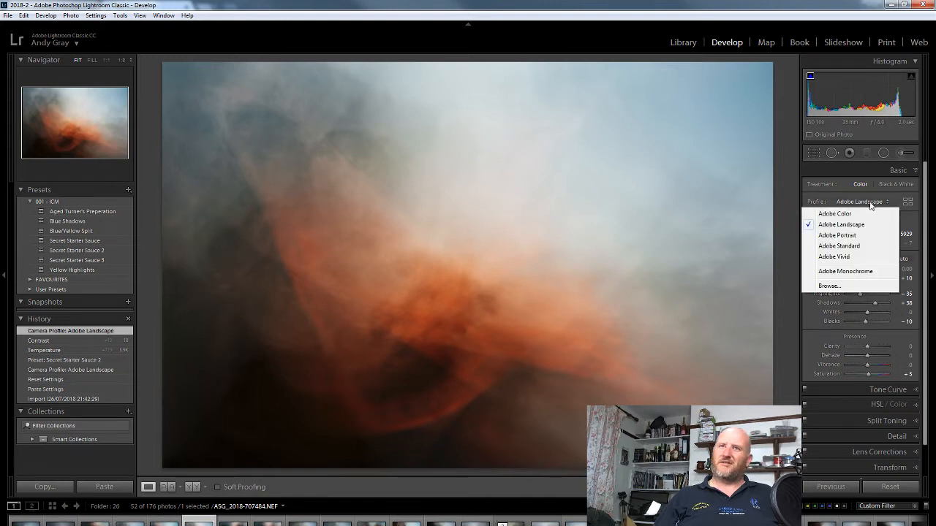
left_click(855, 214)
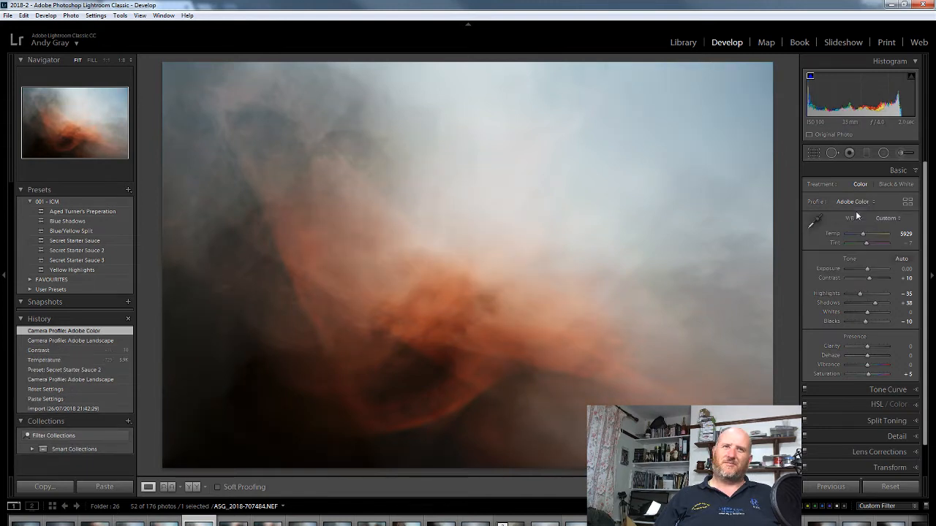
left_click(849, 202)
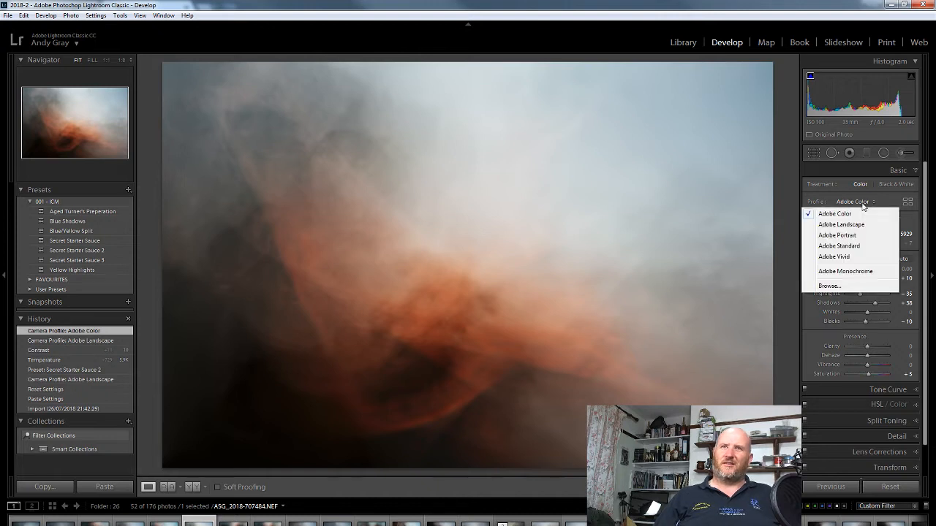
left_click(860, 258)
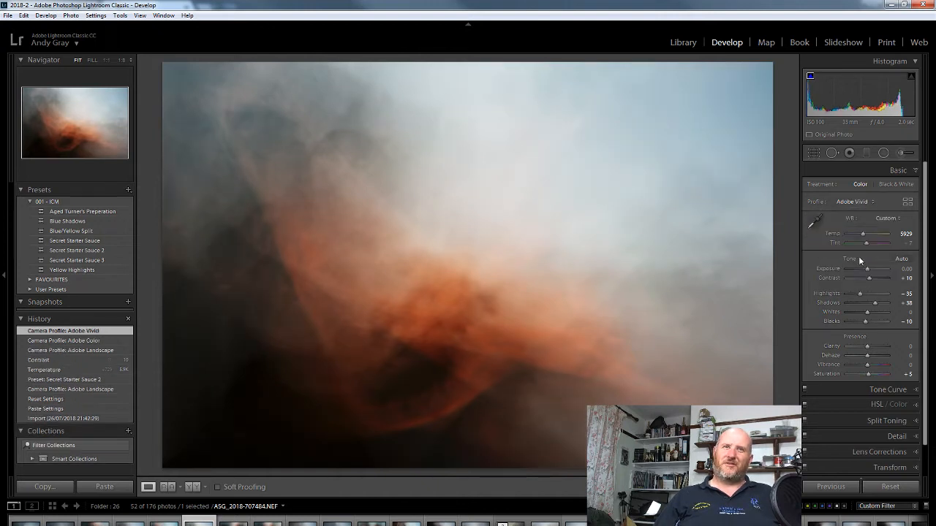
Set the photo's profile to Adobe Landscape and check it for sensor spots using Spot Removal's spot visualization.
left_click(852, 202)
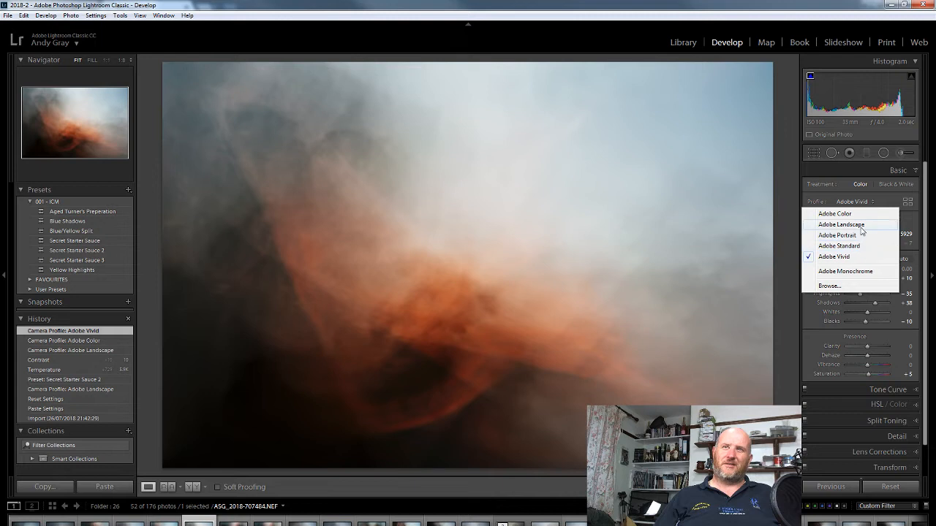
left_click(861, 226)
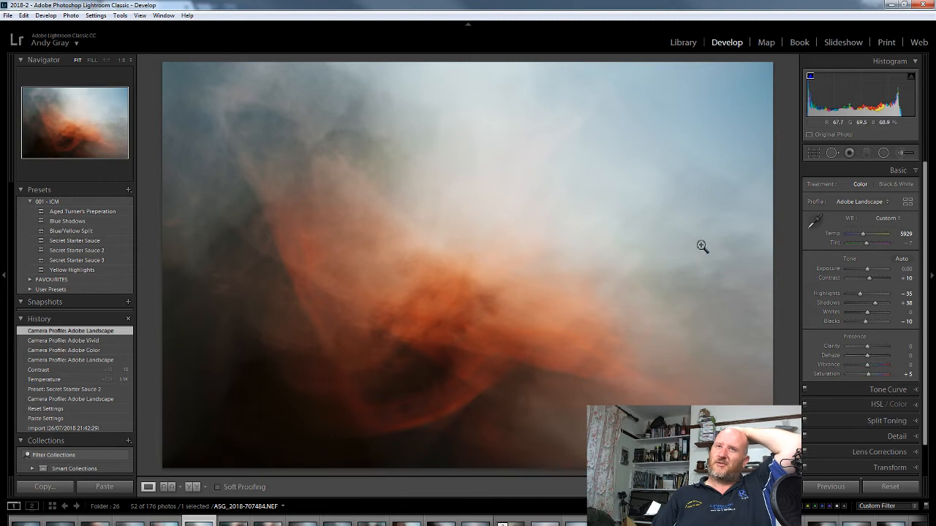
left_click(830, 152)
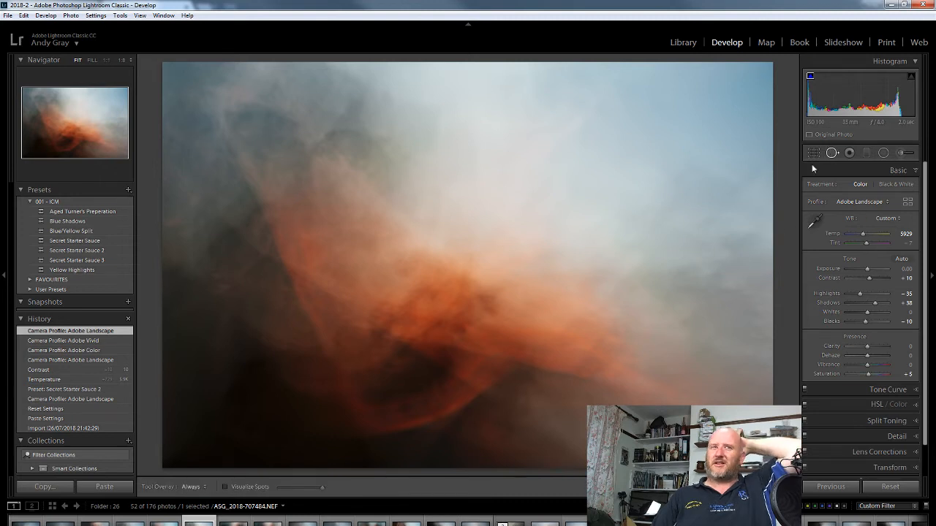
left_click(260, 490)
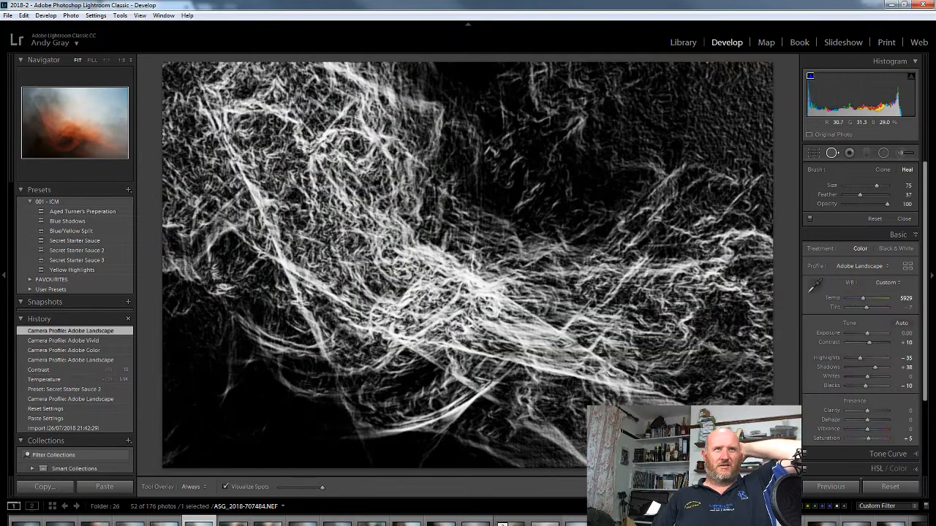
left_click(831, 153)
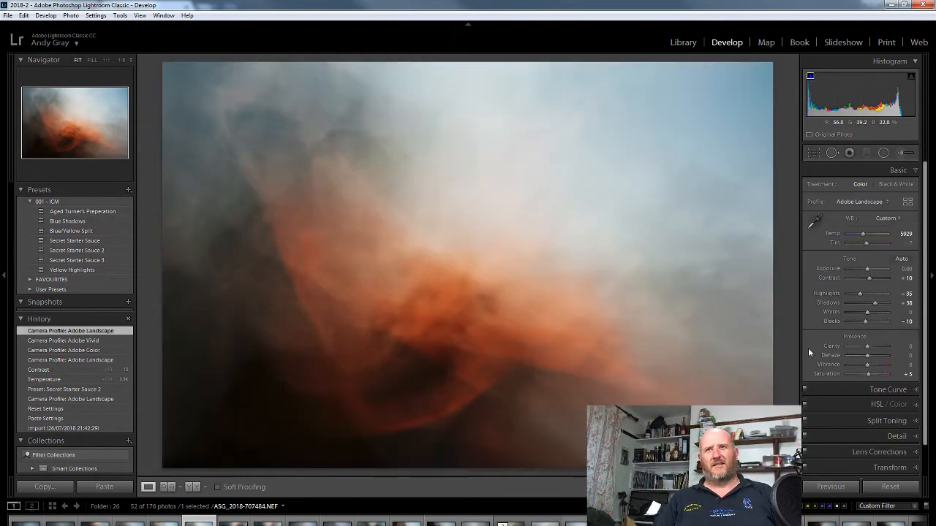
Set the photo's luminance noise reduction to 44.
left_click(897, 437)
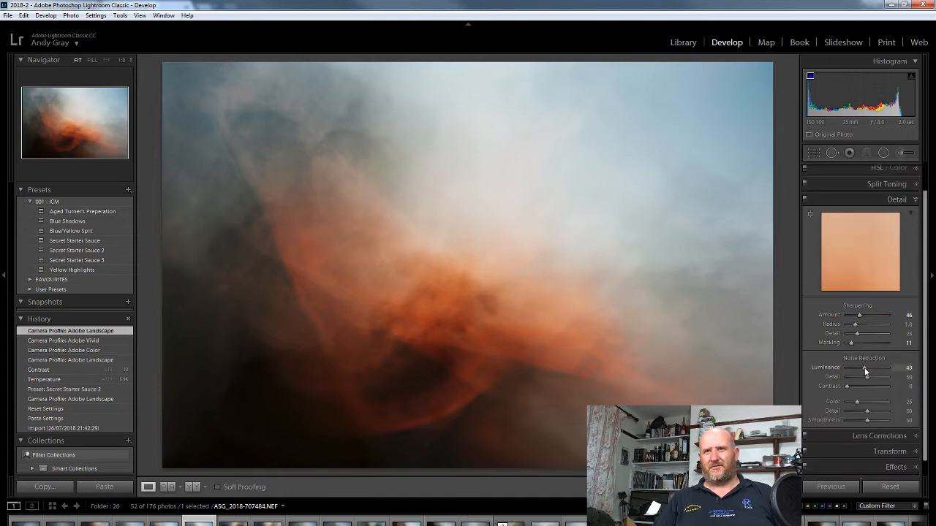
left_click_drag(867, 374, 867, 373)
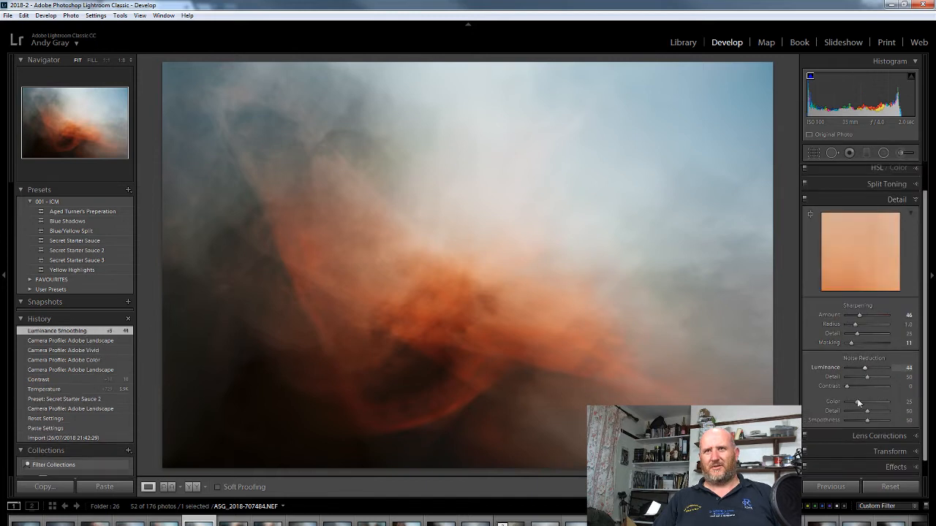
left_click(893, 199)
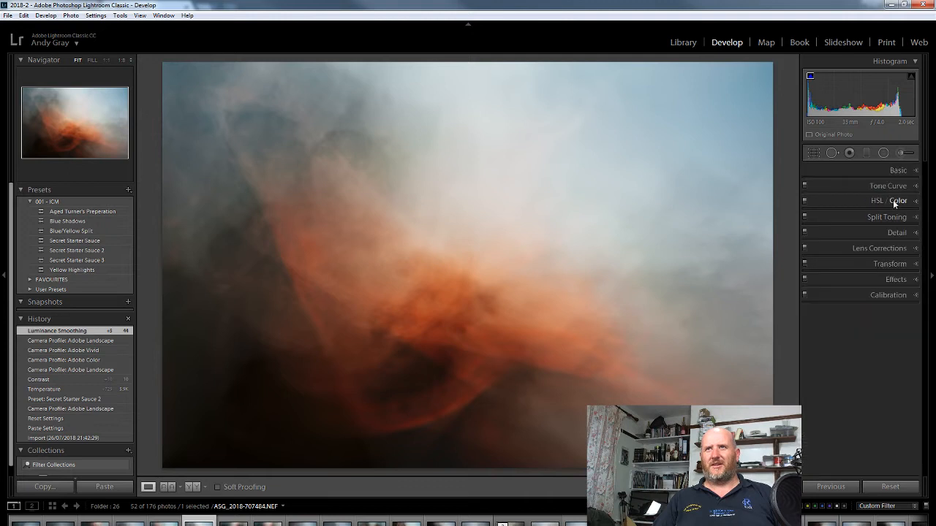
Open the photo in Adobe Photoshop CC 2018 and launch the Analog Efex Pro 2 filter, previewing its effect over the whole image.
right_click(458, 279)
mouse_move(496, 363)
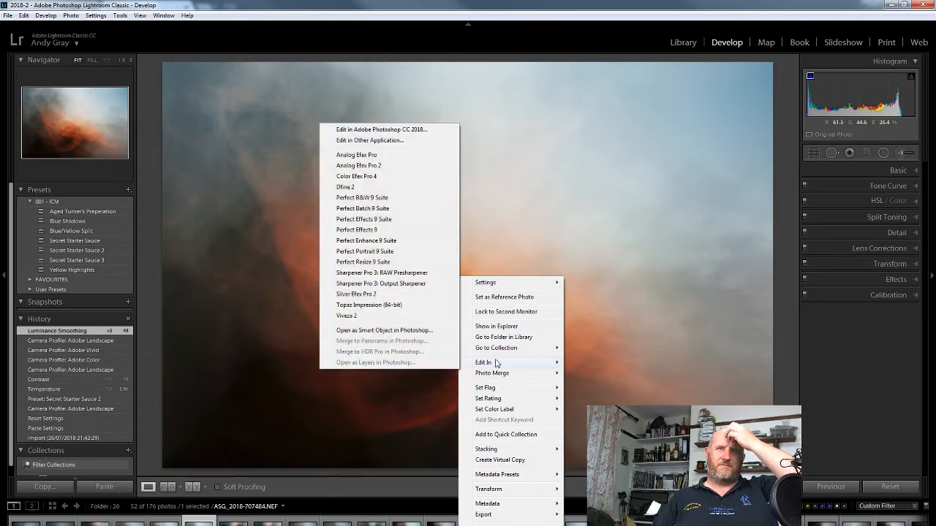
left_click(400, 131)
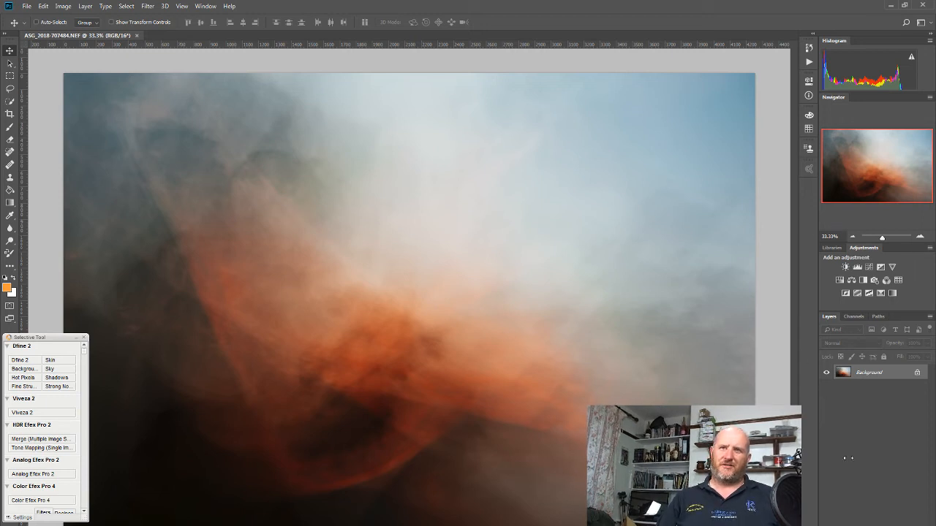
left_click(42, 473)
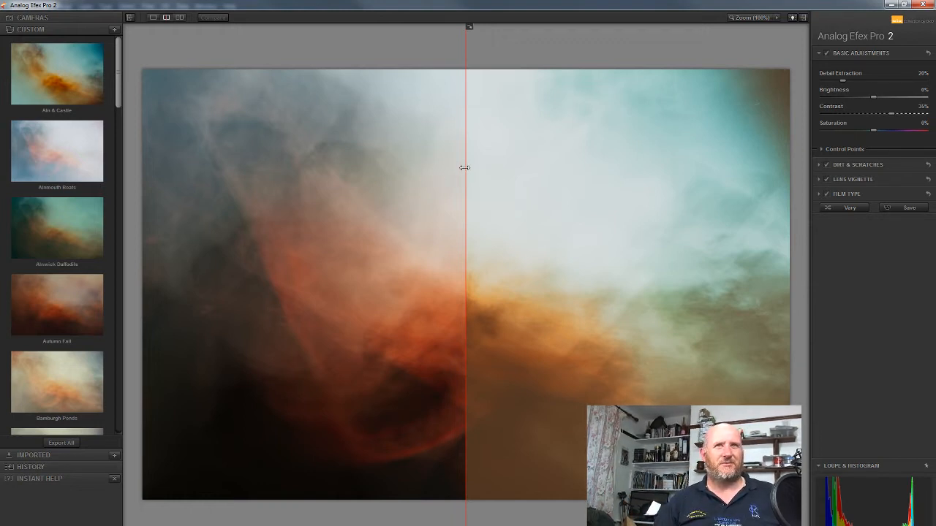
left_click_drag(465, 167, 104, 146)
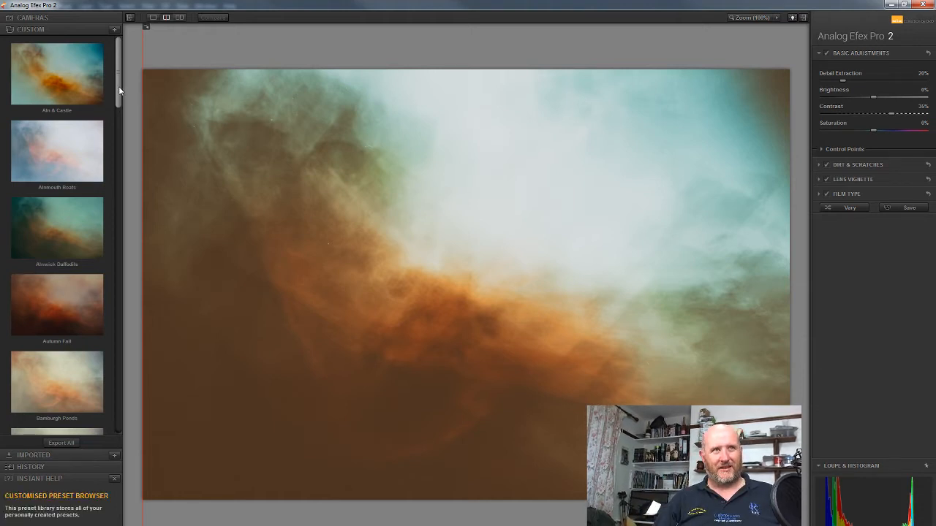
Browse the custom presets and try Test Preset on the photo.
left_click_drag(121, 90, 121, 103)
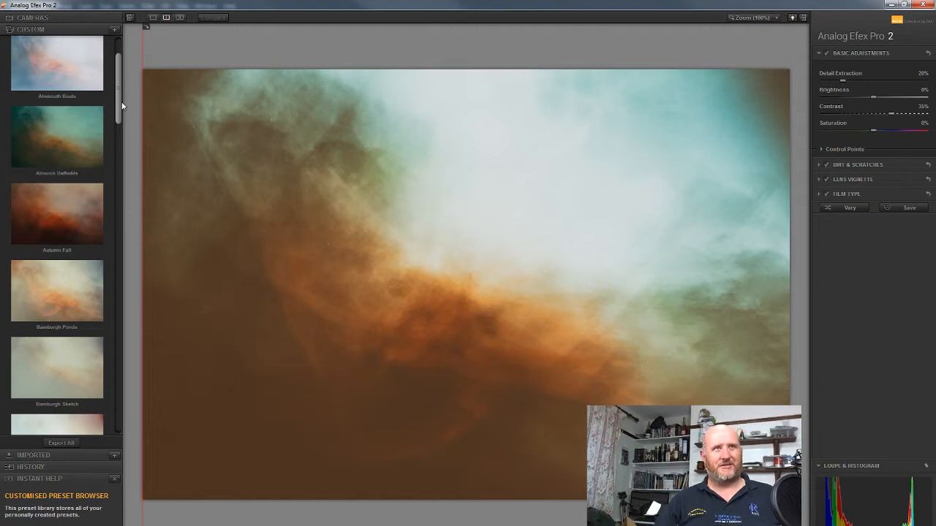
left_click_drag(118, 105, 113, 209)
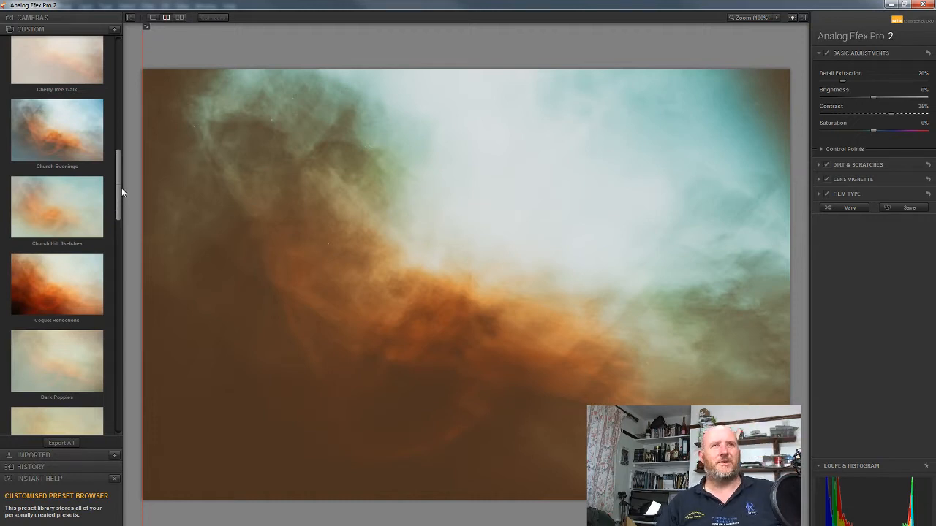
left_click_drag(117, 183, 117, 224)
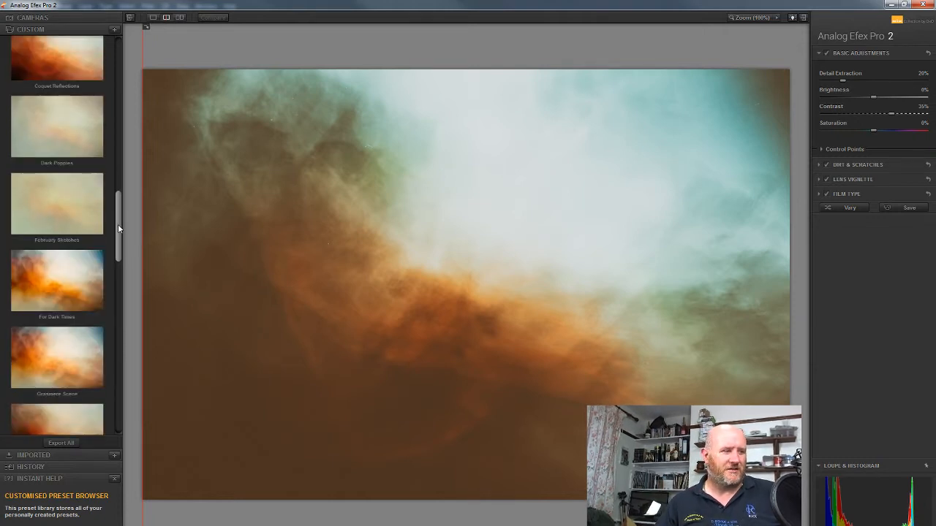
left_click_drag(117, 229, 117, 369)
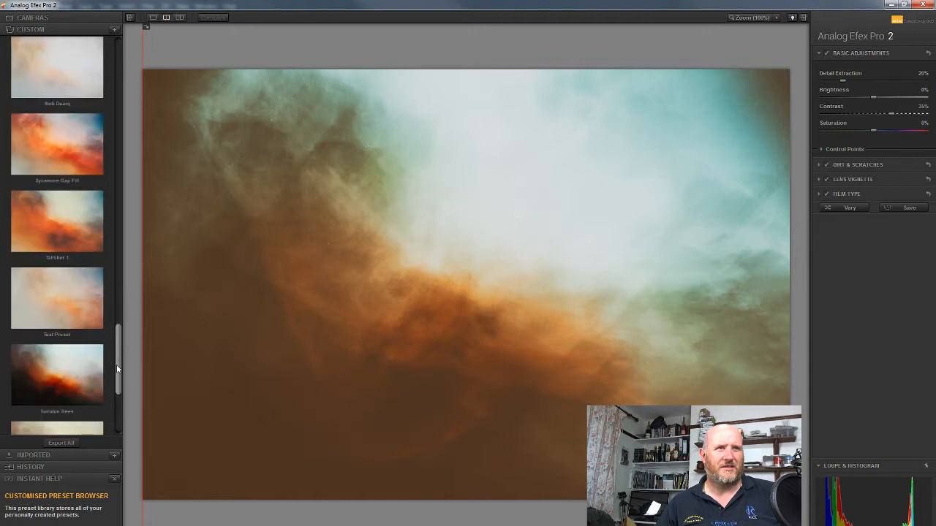
left_click(88, 322)
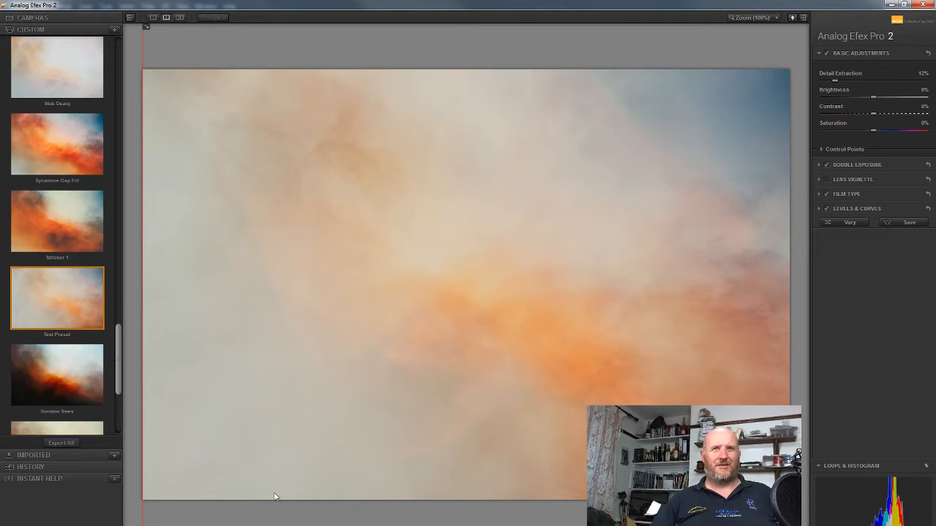
Try the Lindisfarne Corners custom preset on the photo.
scroll(120, 370, "up", 3)
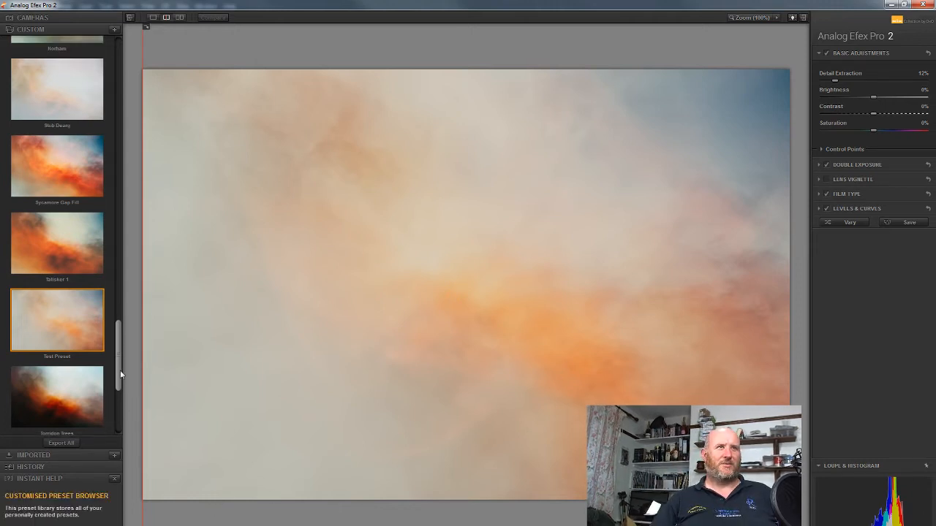
scroll(124, 354, "up", 3)
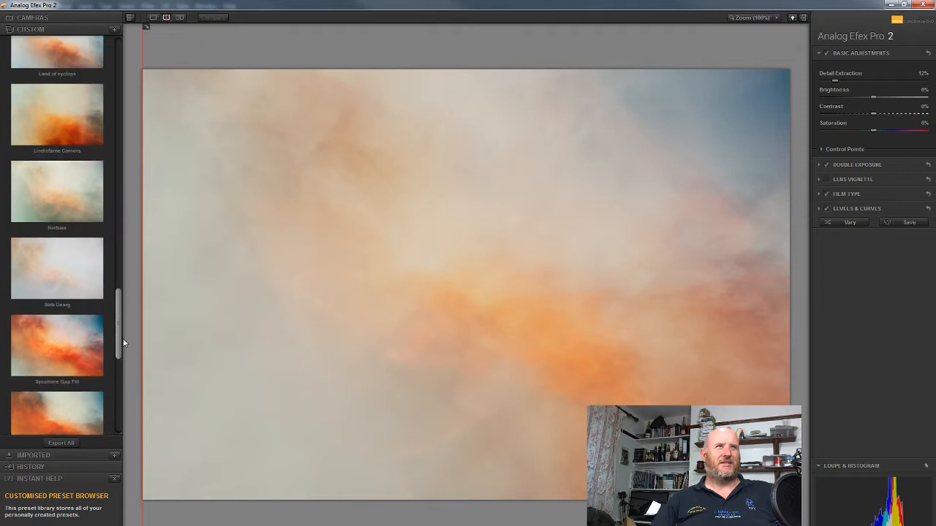
scroll(128, 322, "up", 3)
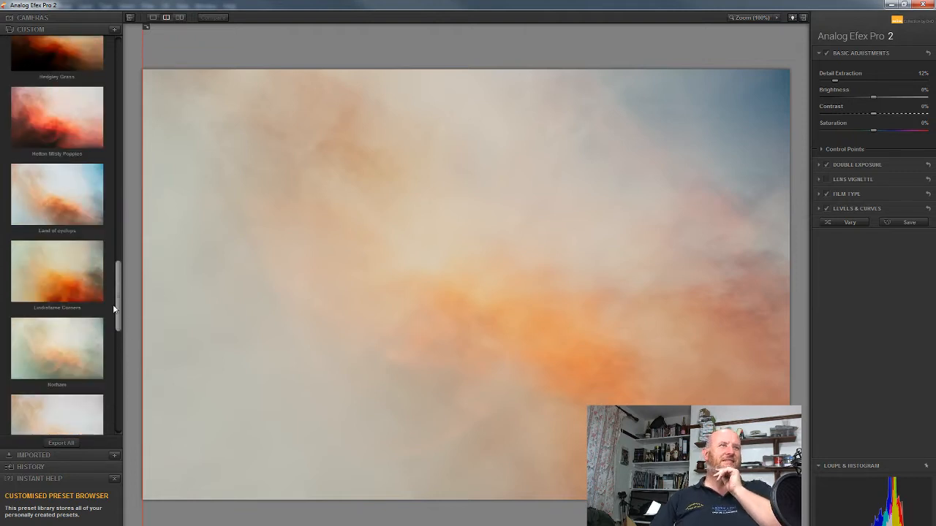
left_click(80, 285)
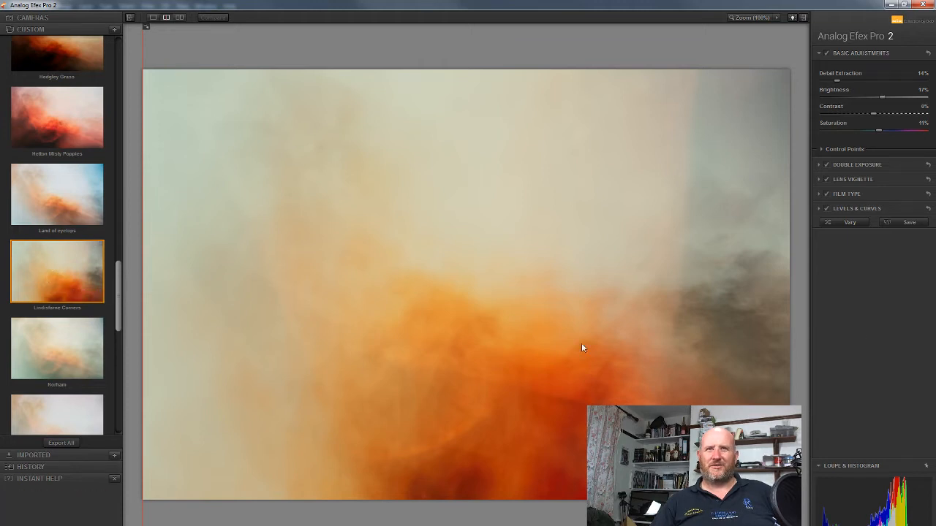
Try the Hedgley Grass and Coquet Reflections custom presets on the photo.
left_click_drag(119, 294, 129, 250)
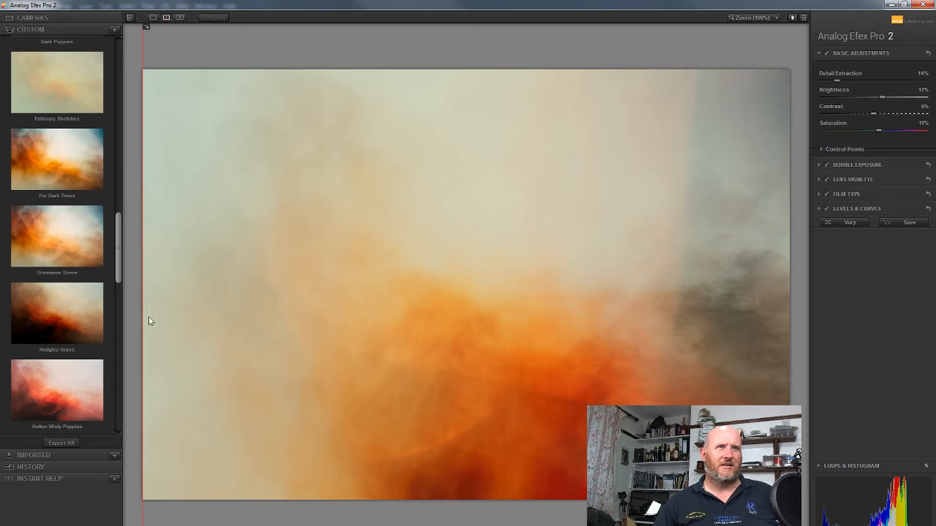
left_click(77, 315)
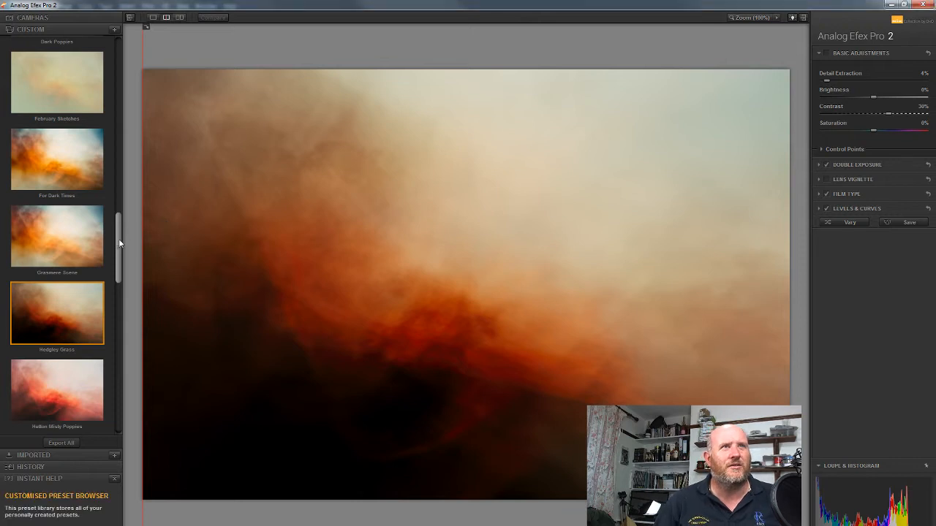
mouse_move(119, 238)
left_mouse_down()
mouse_move(120, 213)
mouse_move(119, 237)
left_mouse_up()
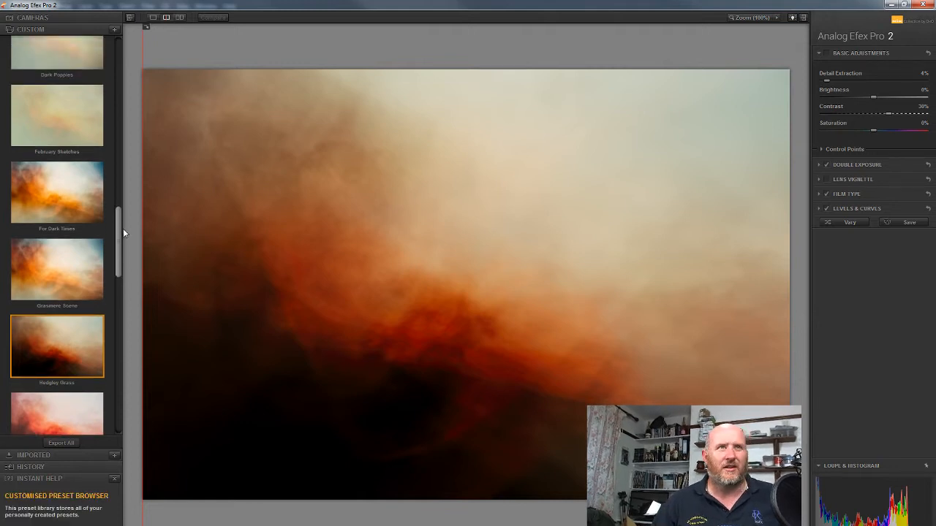
left_click_drag(117, 234, 129, 199)
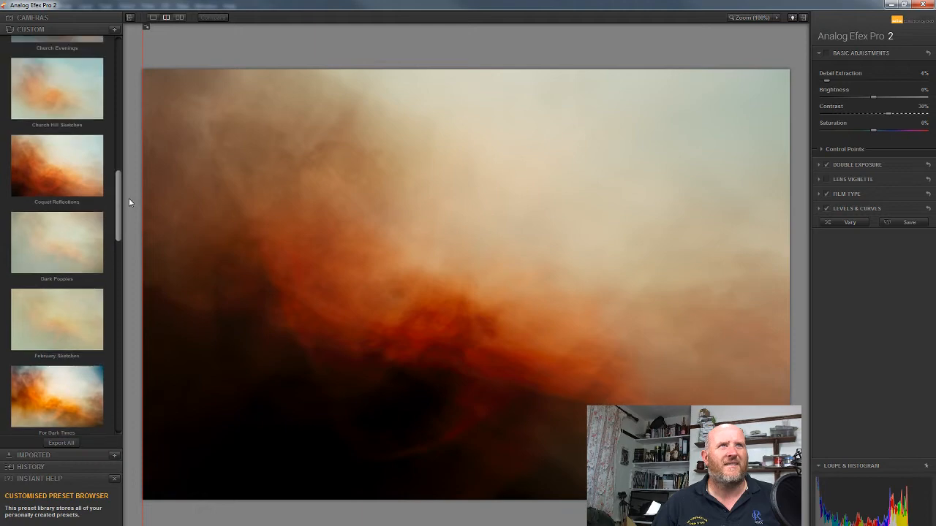
left_click(30, 153)
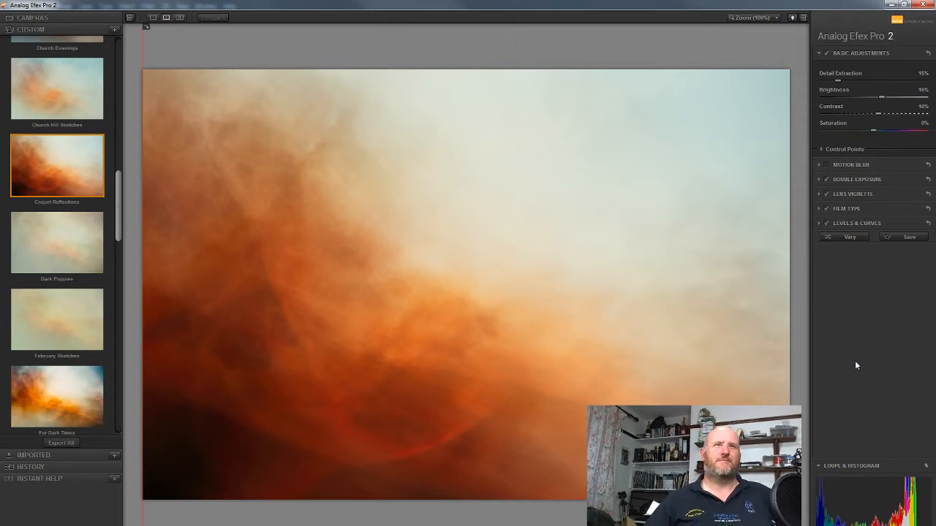
Apply the Autumn Fall custom preset and set its brightness to -10%.
left_click_drag(118, 204, 141, 95)
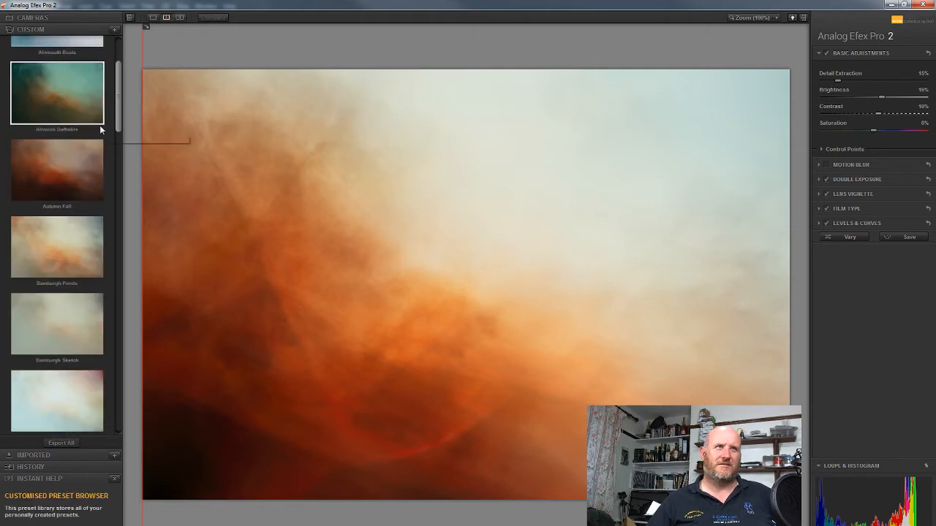
left_click(75, 151)
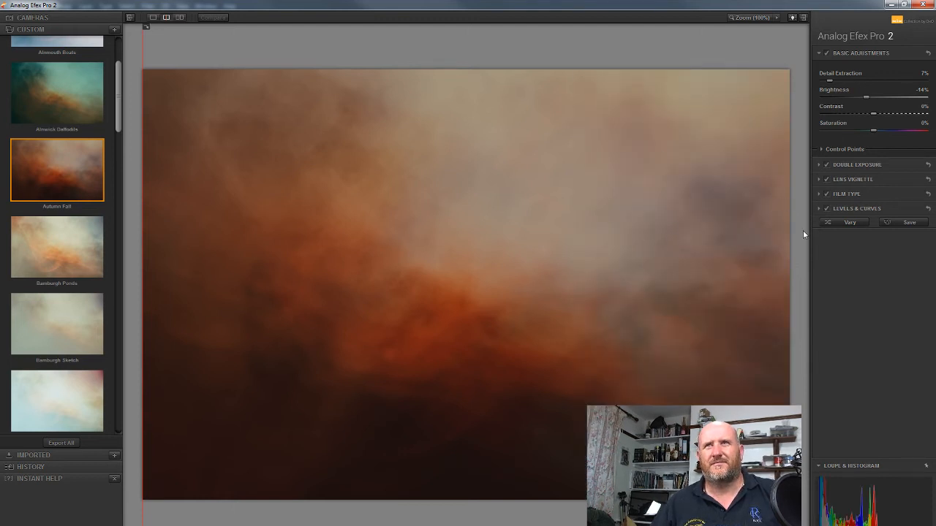
double_click(867, 96)
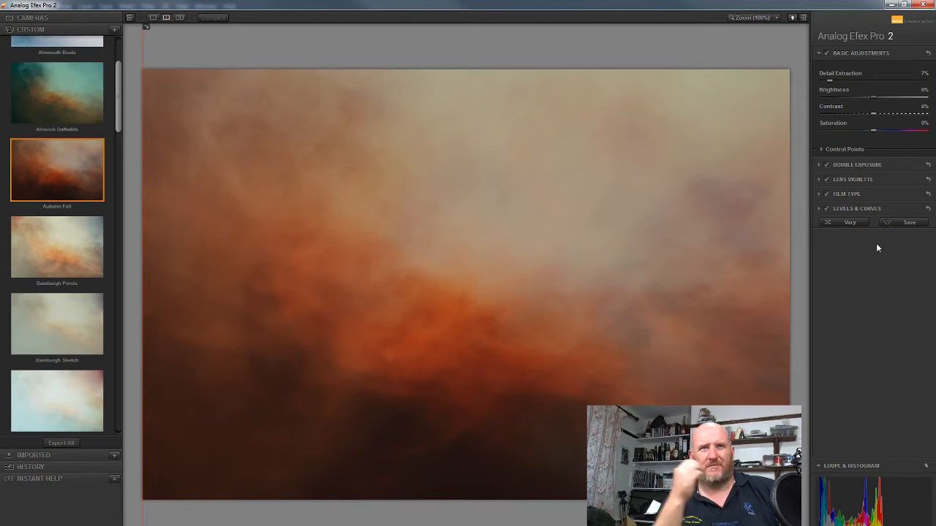
left_click(924, 91)
type("-")
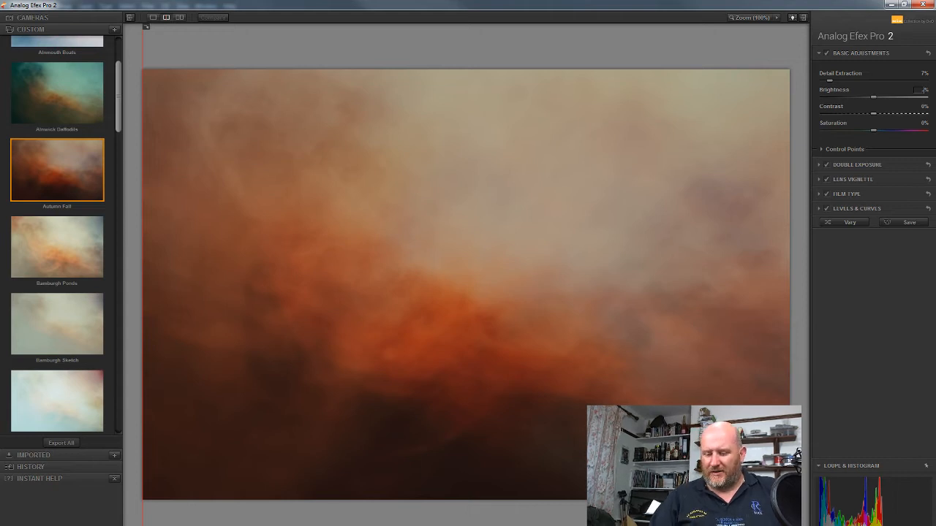
type("10")
key("Return")
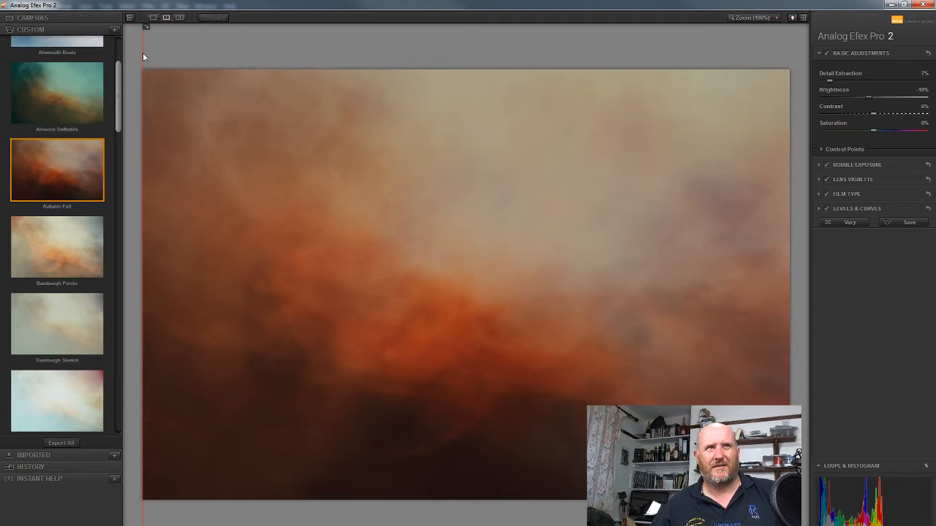
mouse_move(144, 52)
left_mouse_down()
mouse_move(372, 52)
mouse_move(143, 52)
left_mouse_up()
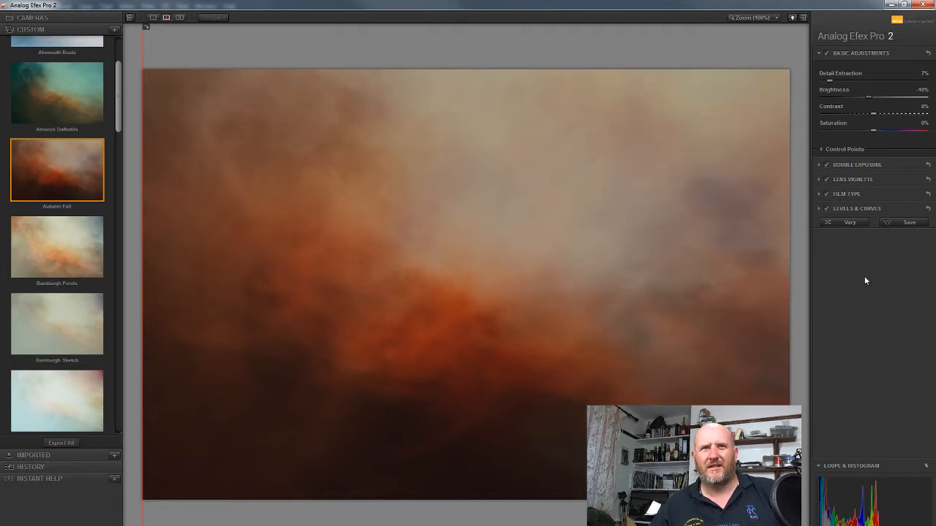
Compare the photo with and without the lens vignette, and change the vignette's shape to a full circle.
left_click(828, 180)
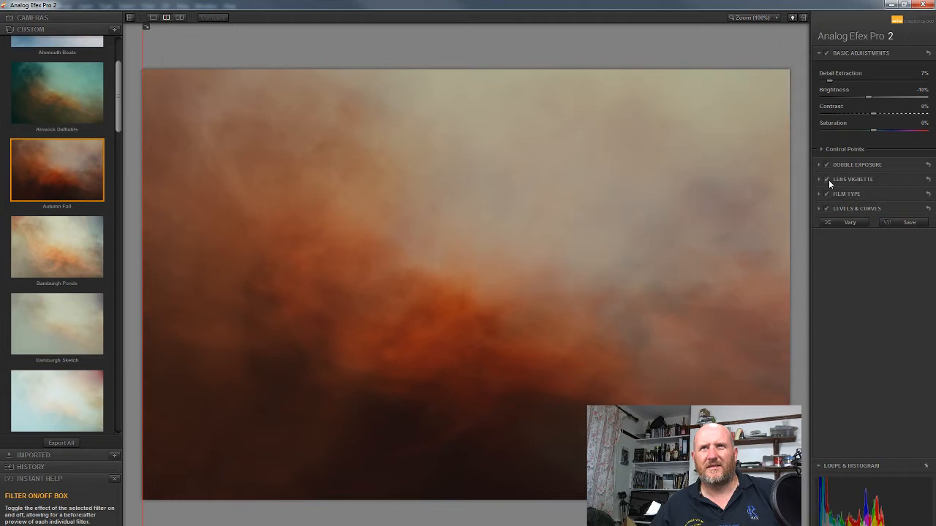
left_click(828, 180)
left_click(850, 180)
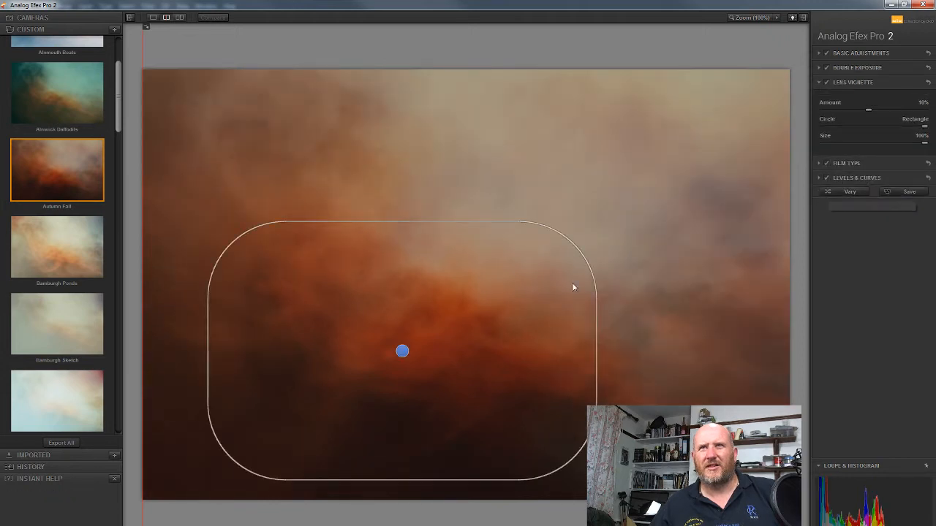
left_click_drag(924, 125, 739, 138)
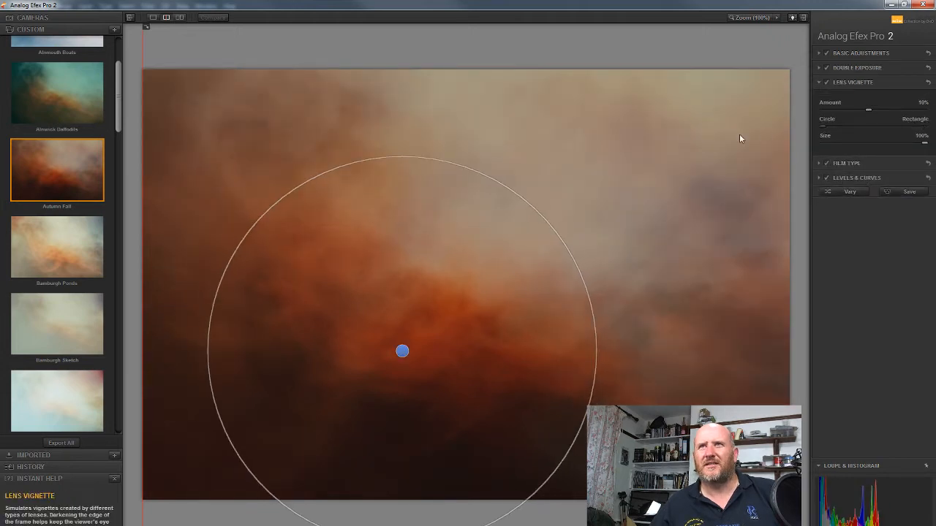
Move the centre of the lens vignette slightly to the right, towards the middle of the photo.
left_click(402, 353)
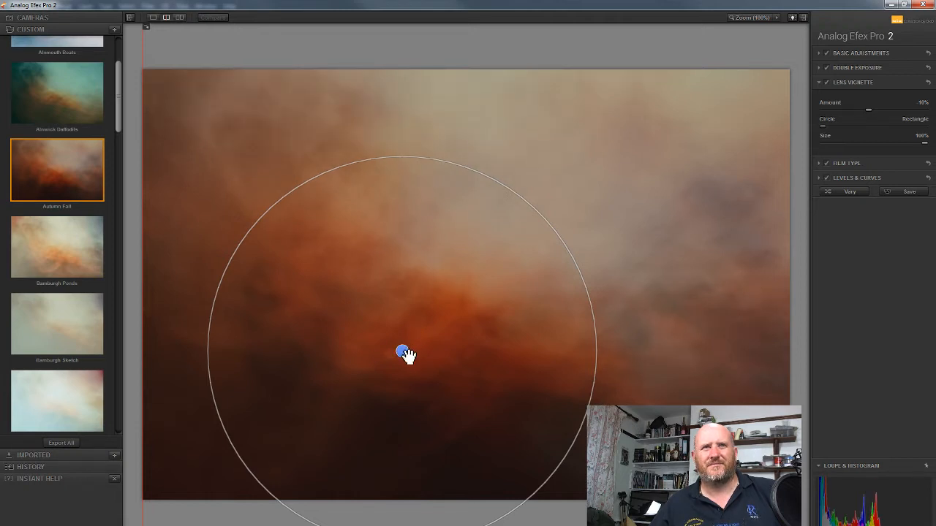
left_click_drag(404, 354, 472, 349)
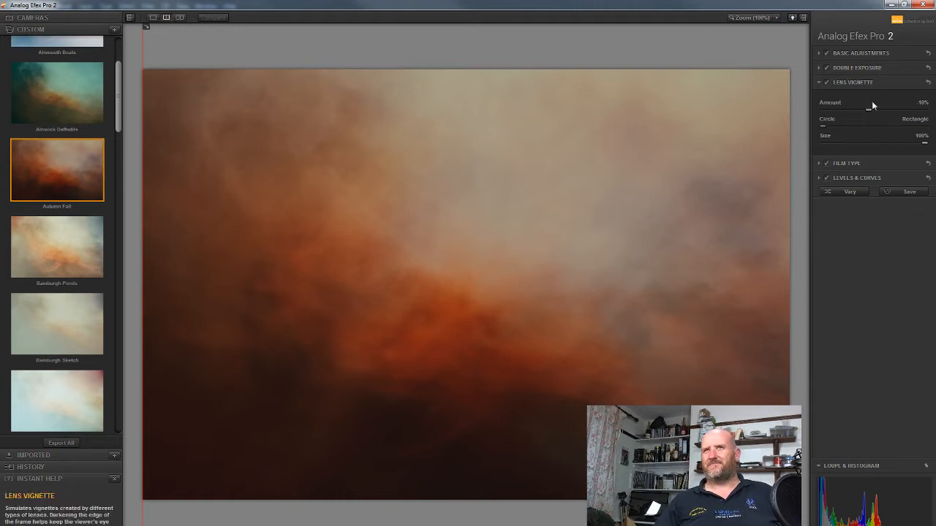
Open the Double Exposure settings and tilt the second exposure's frame clockwise.
left_click(844, 70)
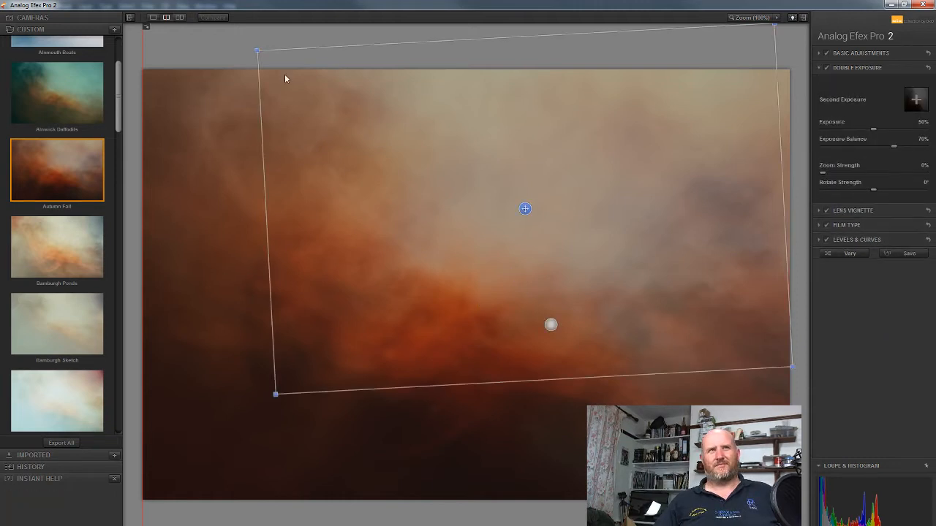
left_click_drag(244, 40, 683, 381)
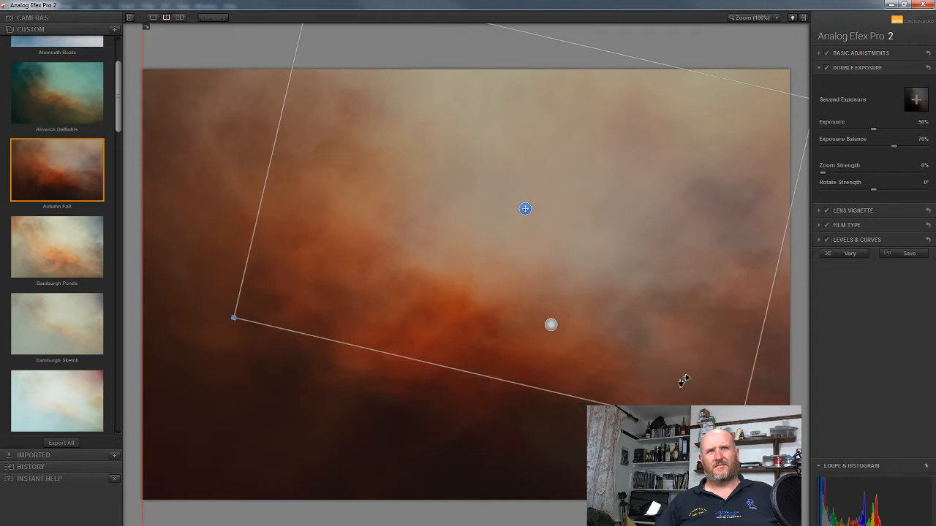
left_click_drag(683, 380, 700, 348)
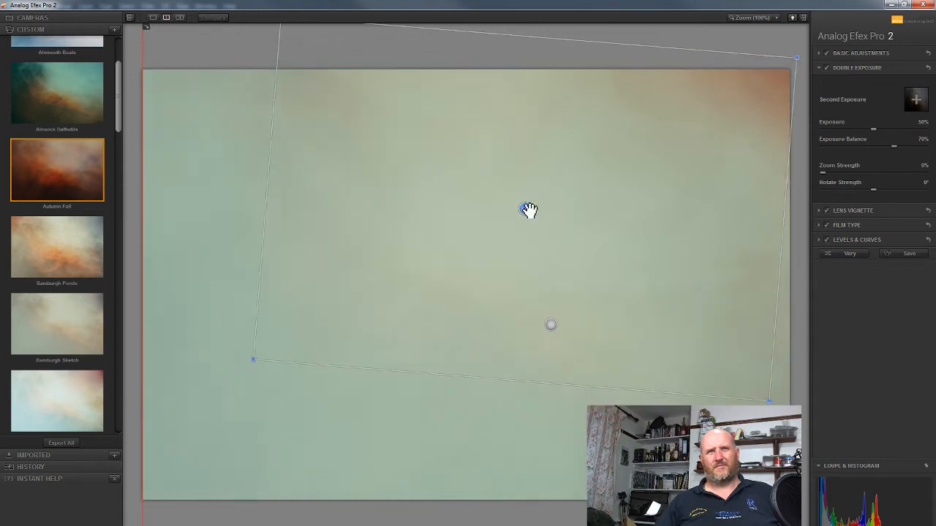
Try placing the second exposure over the lower half of the photo and adjust its tilt there.
left_click_drag(526, 212, 458, 331)
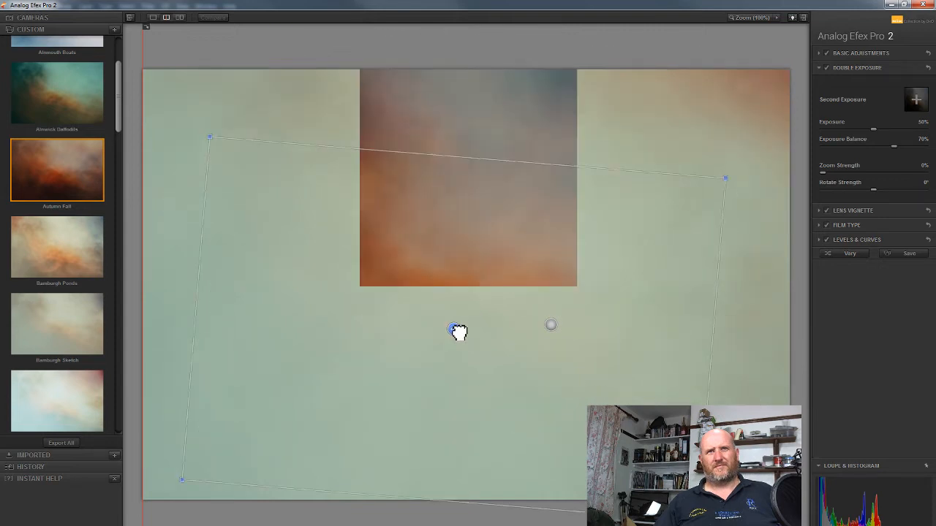
left_click_drag(457, 331, 445, 377)
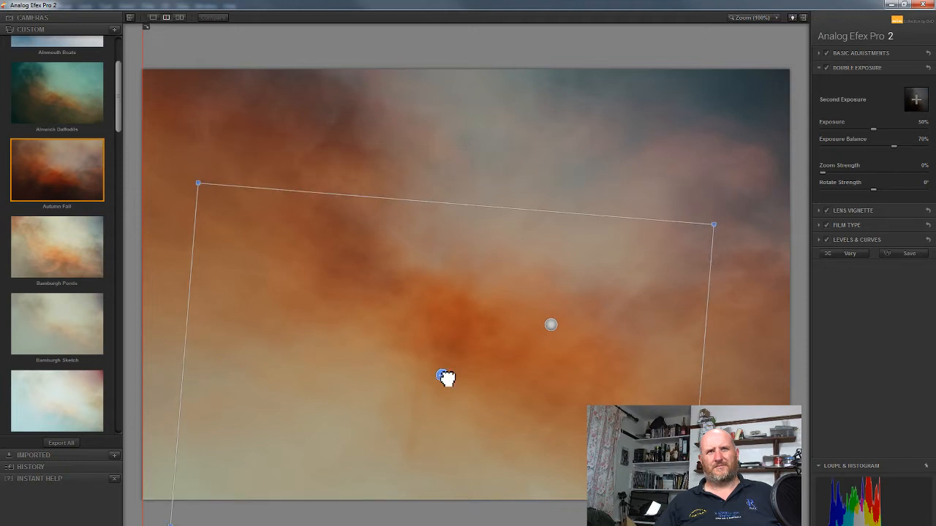
left_click_drag(446, 377, 444, 446)
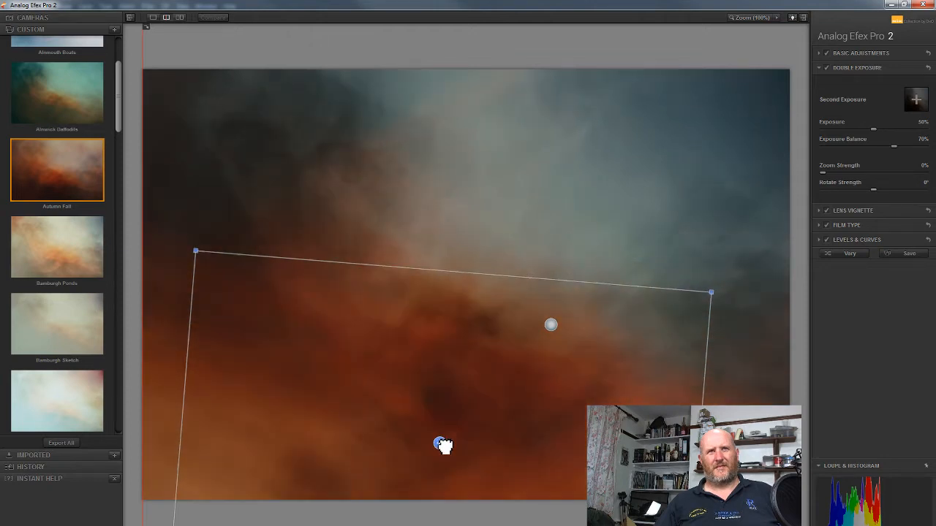
left_click_drag(198, 244, 585, 525)
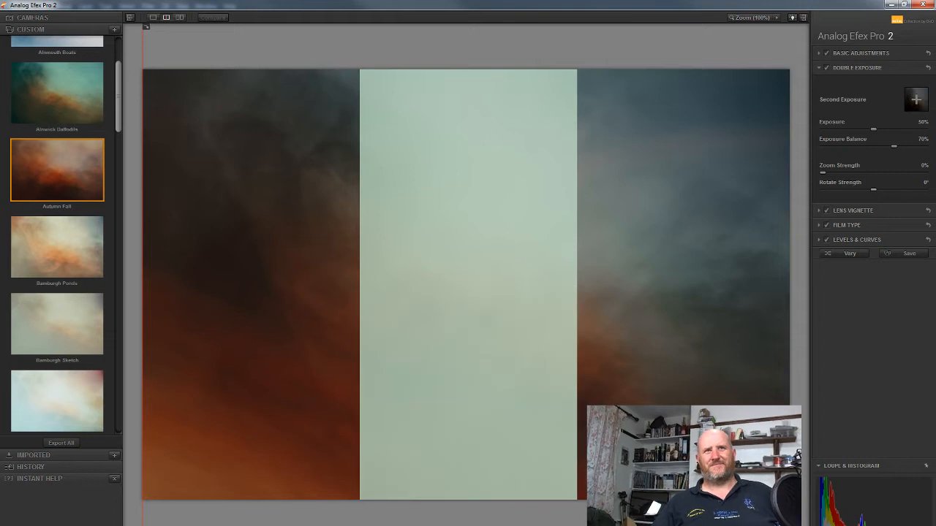
Move the second exposure back up over the upper right area of the photo.
left_click_drag(441, 444, 470, 199)
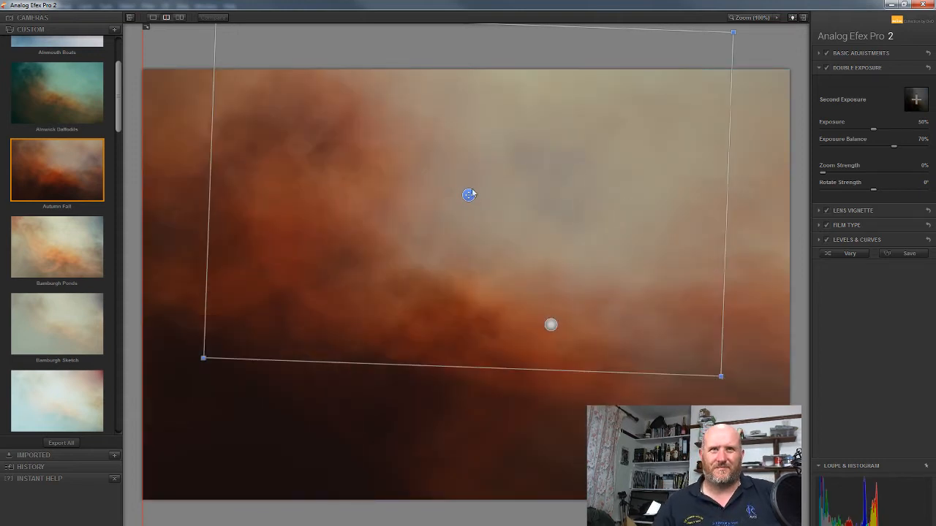
left_click_drag(470, 194, 531, 199)
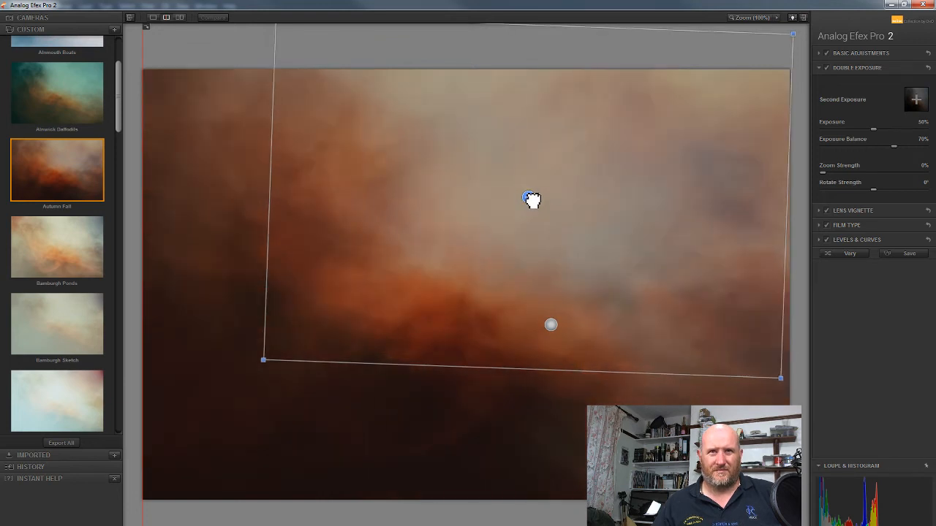
left_click_drag(529, 201, 533, 243)
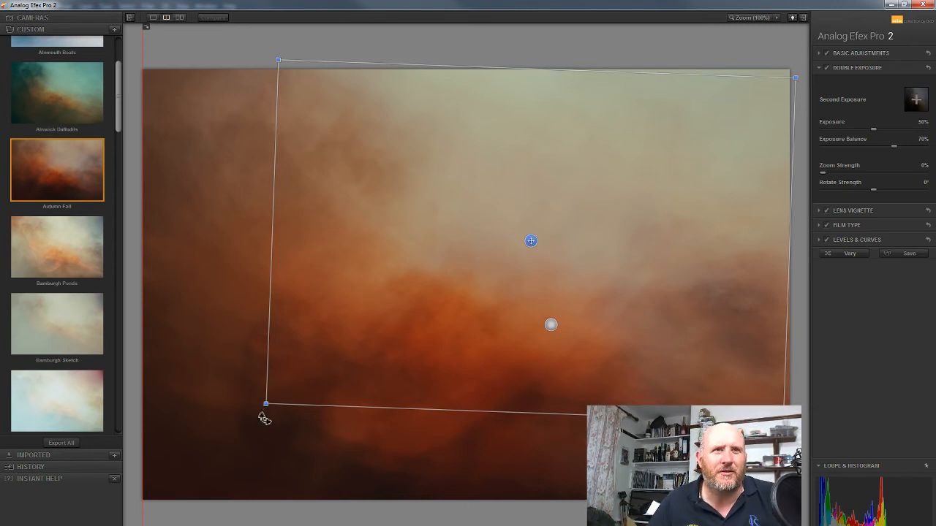
Tilt the second exposure further clockwise and fine-tune its position slightly right and down over the upper right area.
left_click_drag(265, 419, 244, 388)
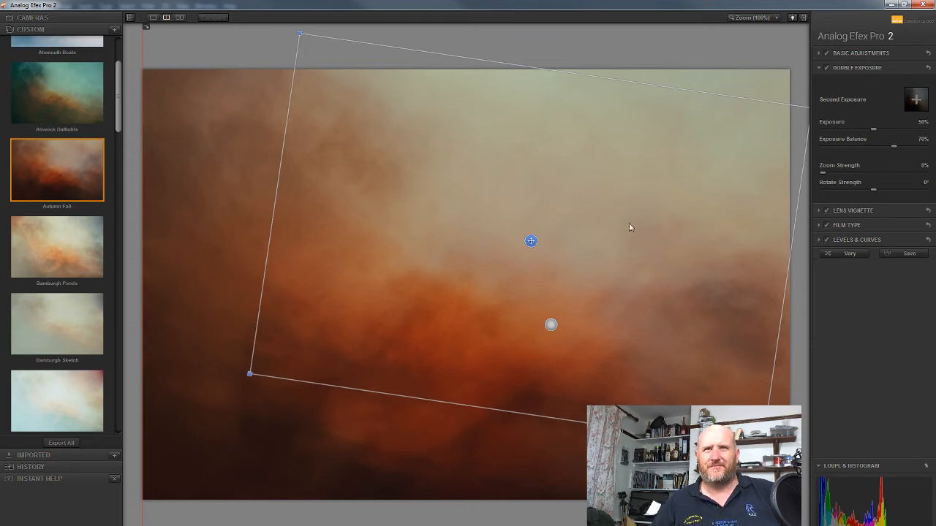
left_click_drag(533, 242, 548, 264)
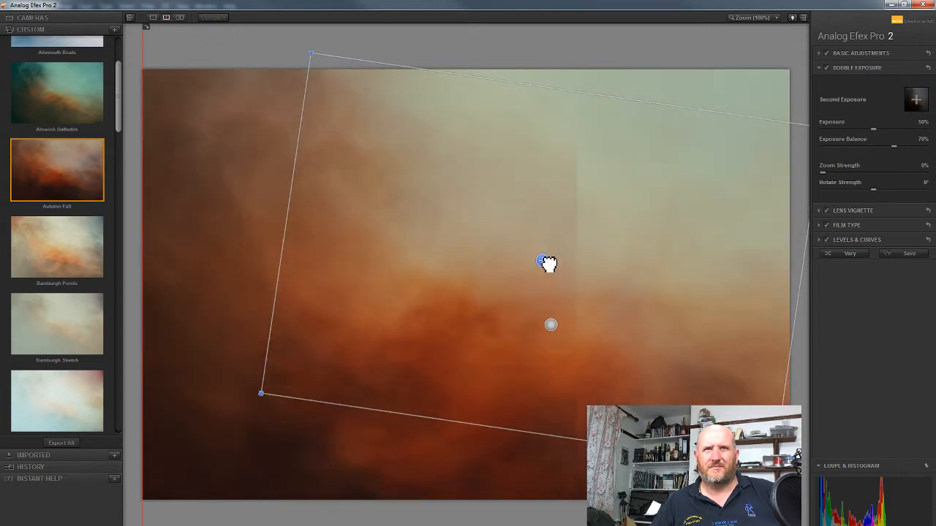
left_click_drag(548, 264, 553, 257)
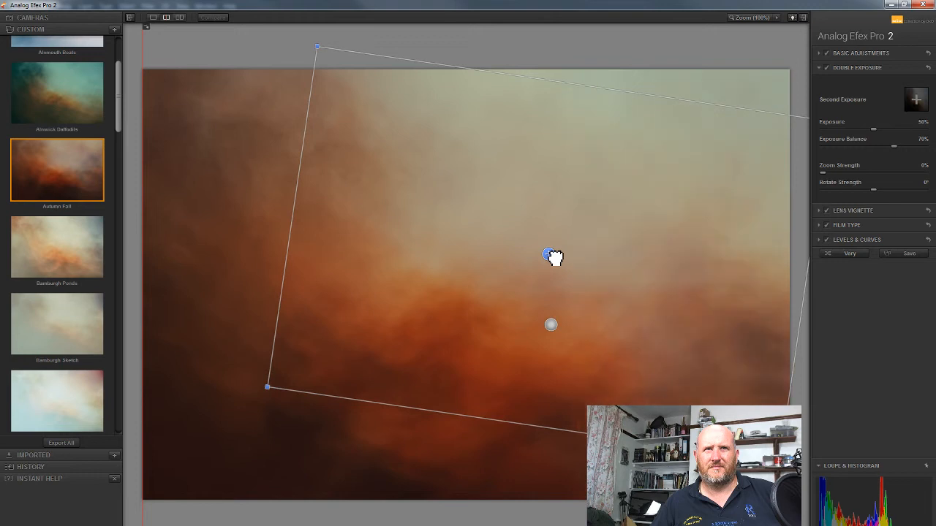
left_click_drag(241, 393, 245, 330)
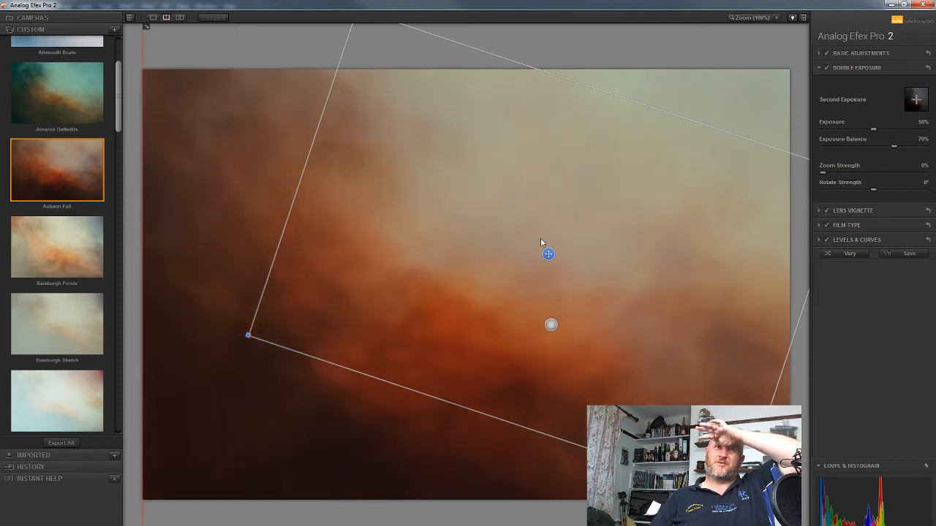
left_click_drag(550, 255, 542, 273)
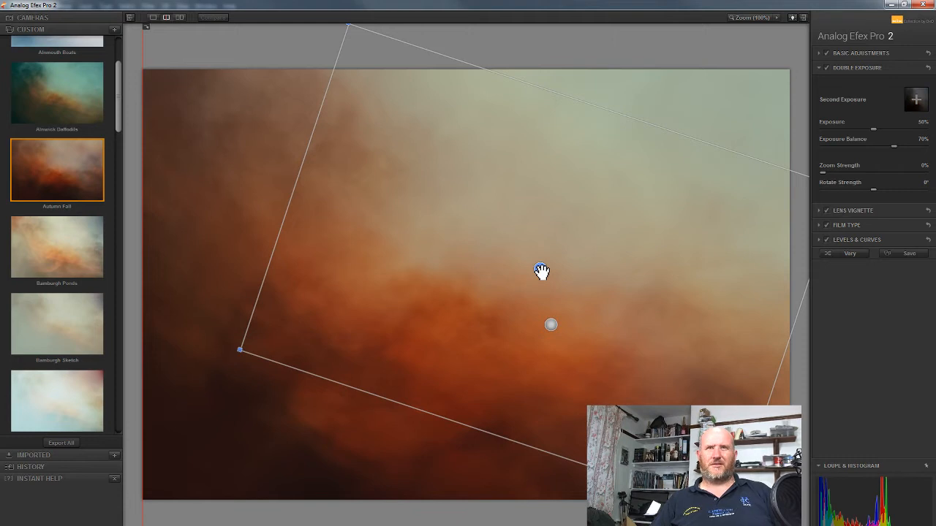
left_click_drag(541, 272, 550, 255)
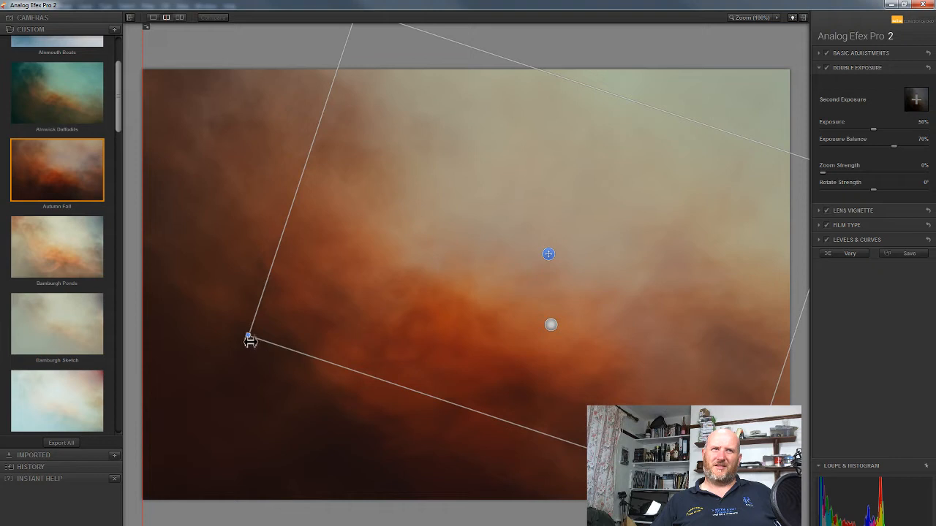
left_click_drag(248, 337, 237, 348)
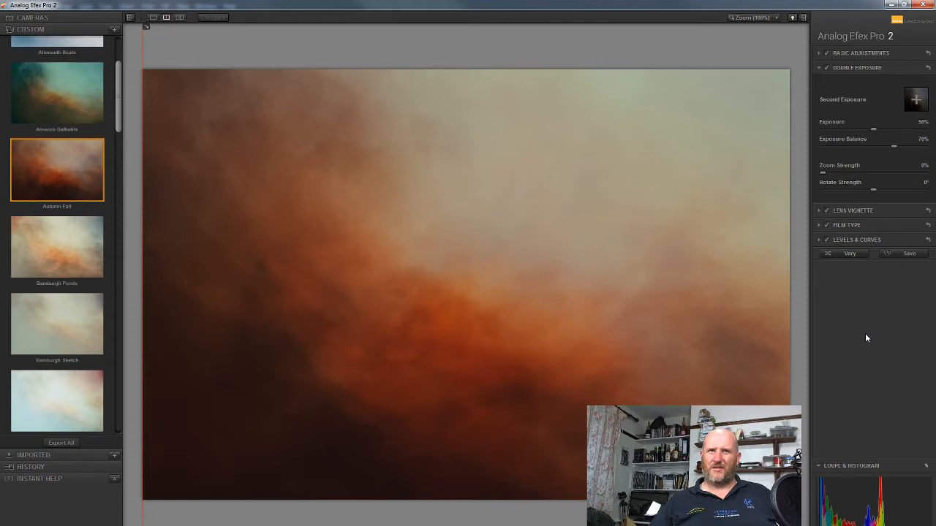
Apply the Analog Efex Pro 2 edit to the photo and return to Photoshop.
left_click(910, 524)
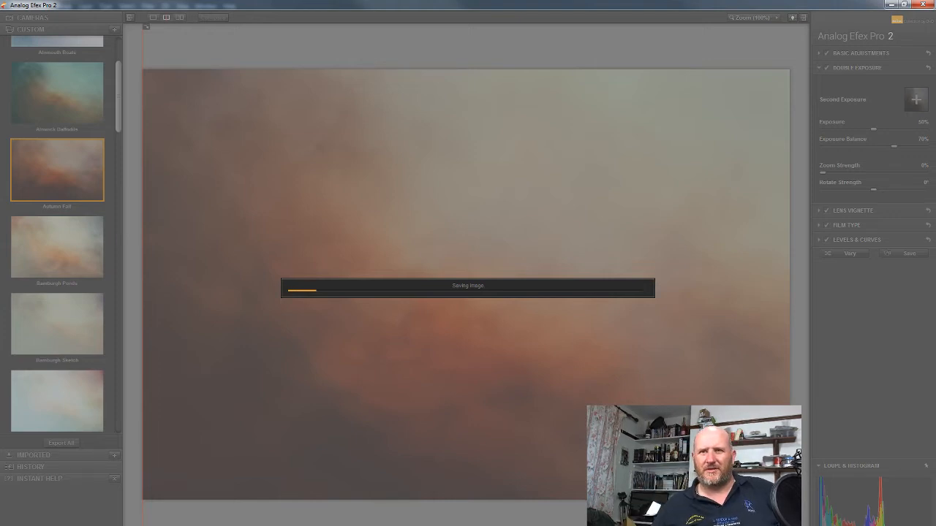
left_click(830, 525)
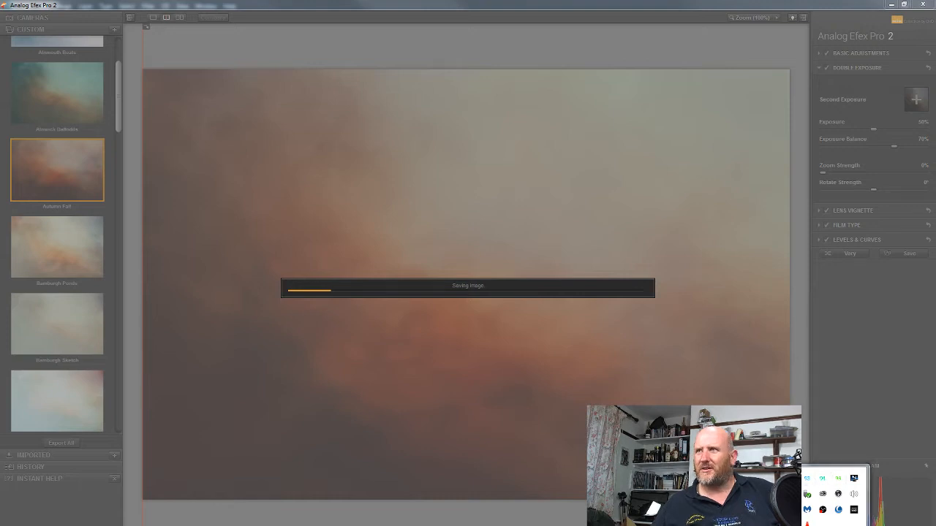
key("Escape")
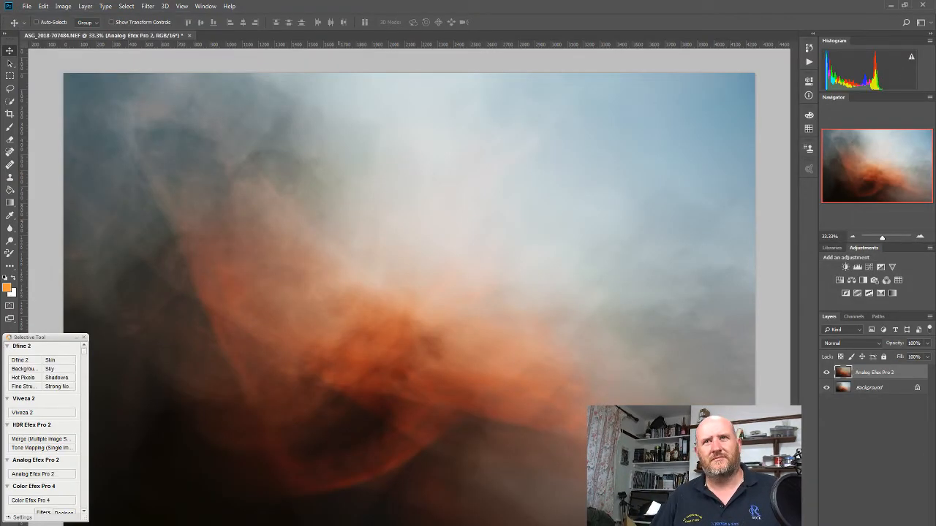
Examine the fine detail of the filtered photo near its centre at 200%, and return to the 33.33% overview.
left_click(921, 236)
left_click(921, 237)
left_click(920, 237)
left_click(920, 237)
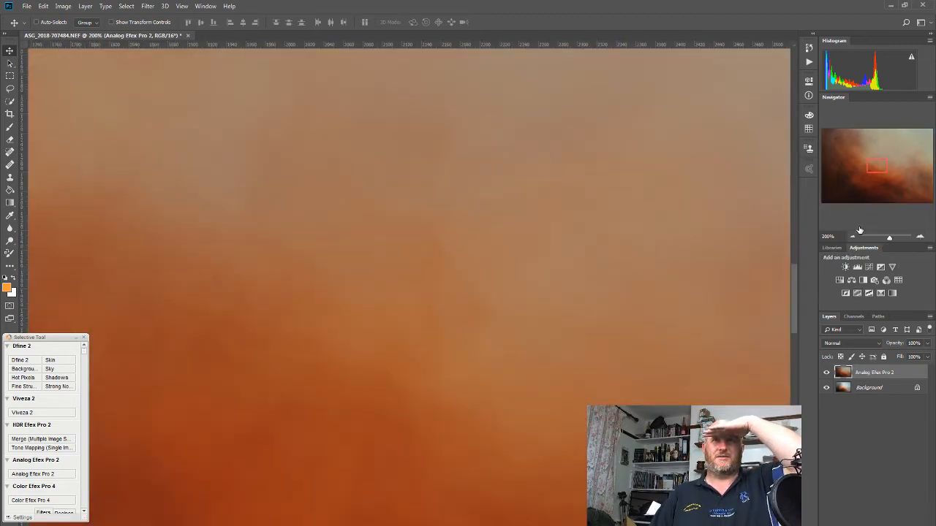
left_click_drag(878, 169, 876, 165)
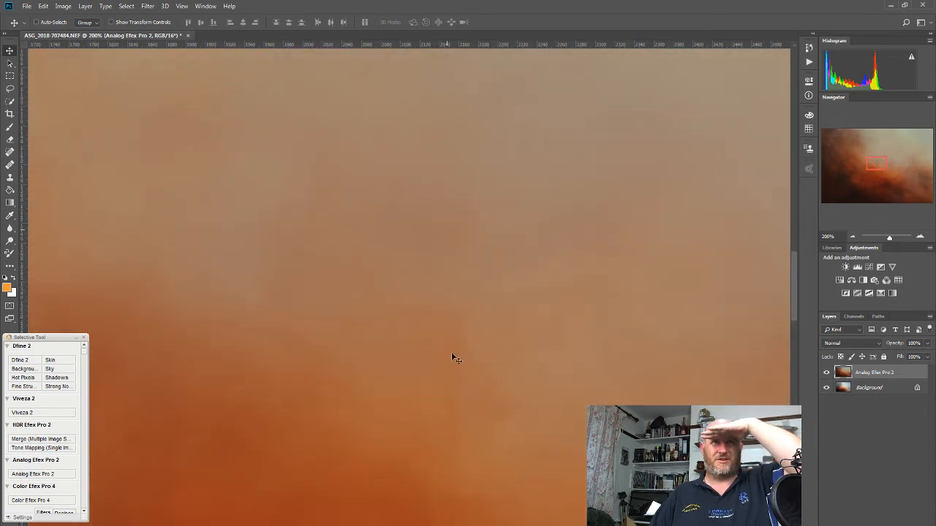
left_click(853, 237)
left_click(853, 236)
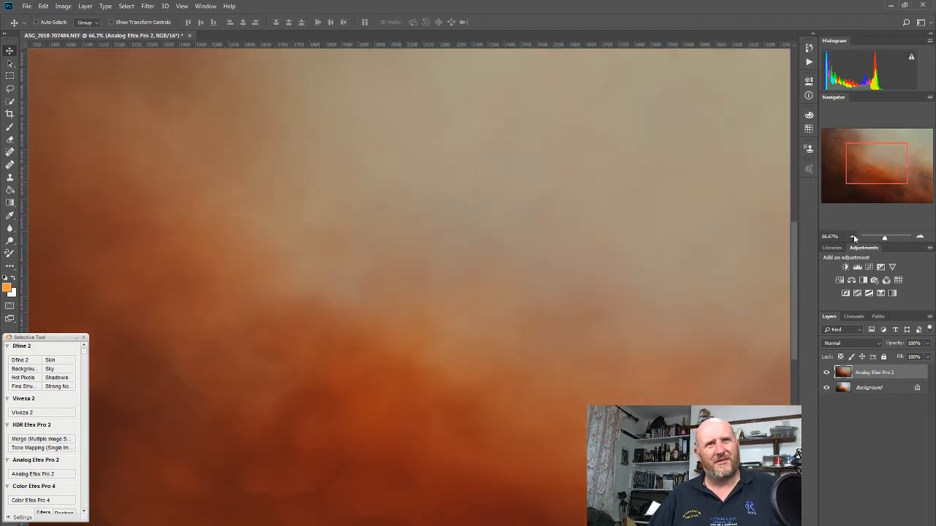
left_click(853, 236)
left_click(853, 236)
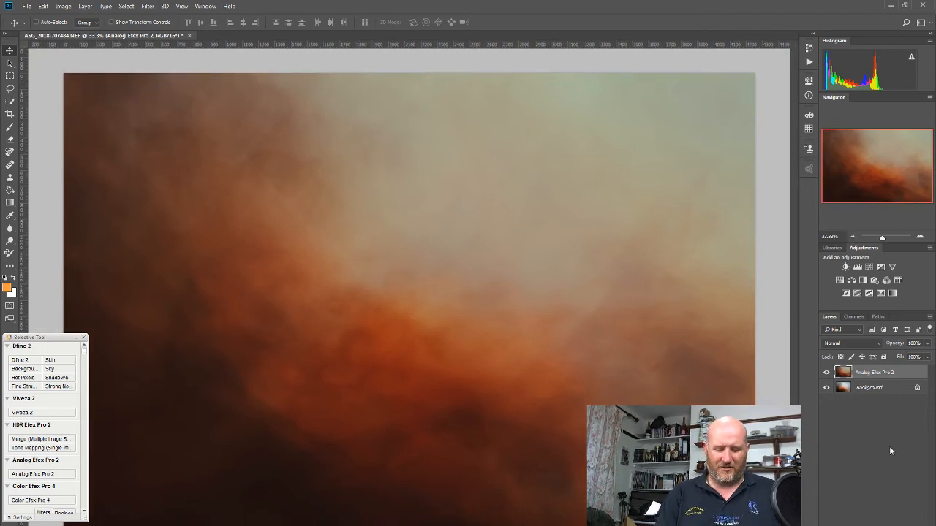
Duplicate the Analog Efex Pro 2 layer and flip the copy horizontally.
key("ctrl+j")
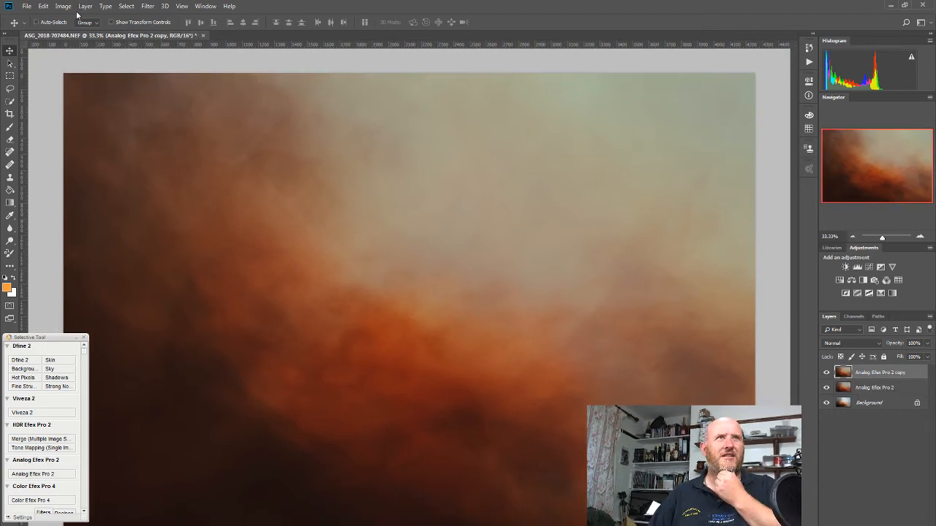
left_click(44, 6)
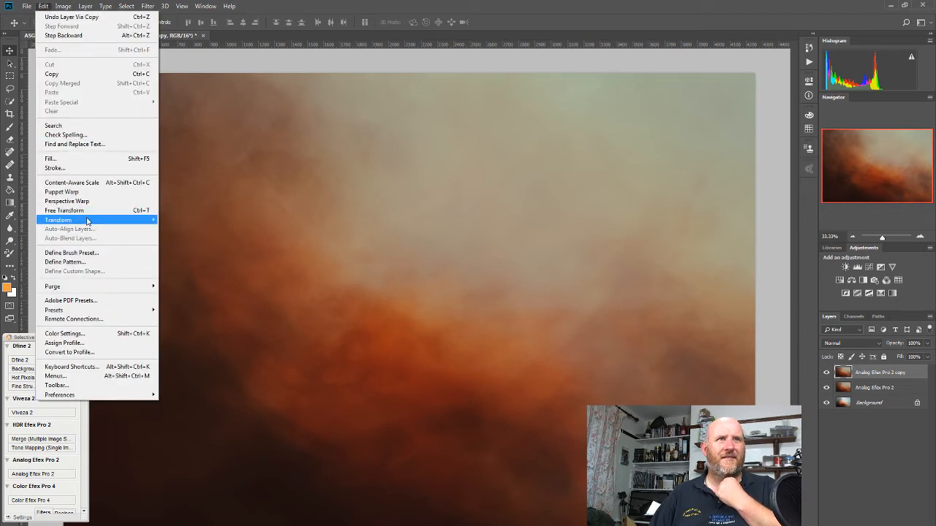
mouse_move(88, 221)
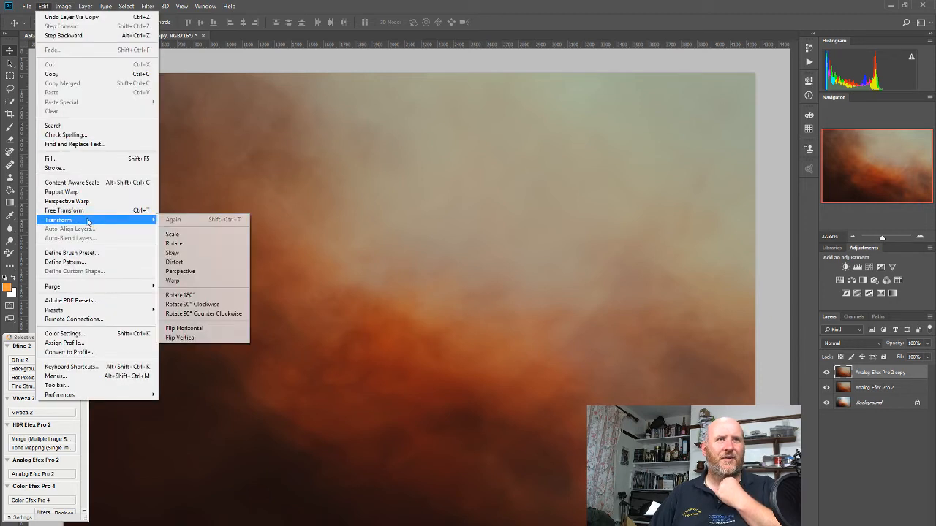
left_click(228, 334)
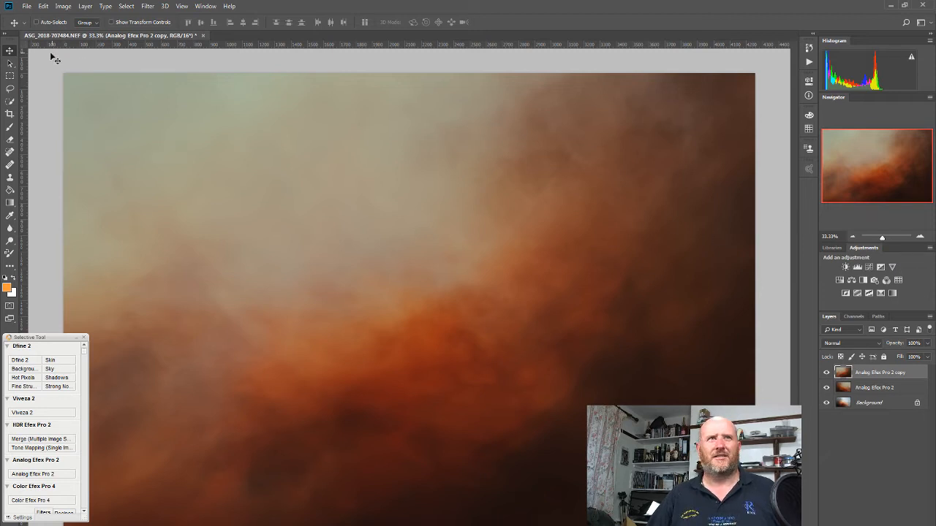
Try the darkening blend modes, including Darken and Color Burn, on the flipped copy and set it to Lighten.
left_click(861, 342)
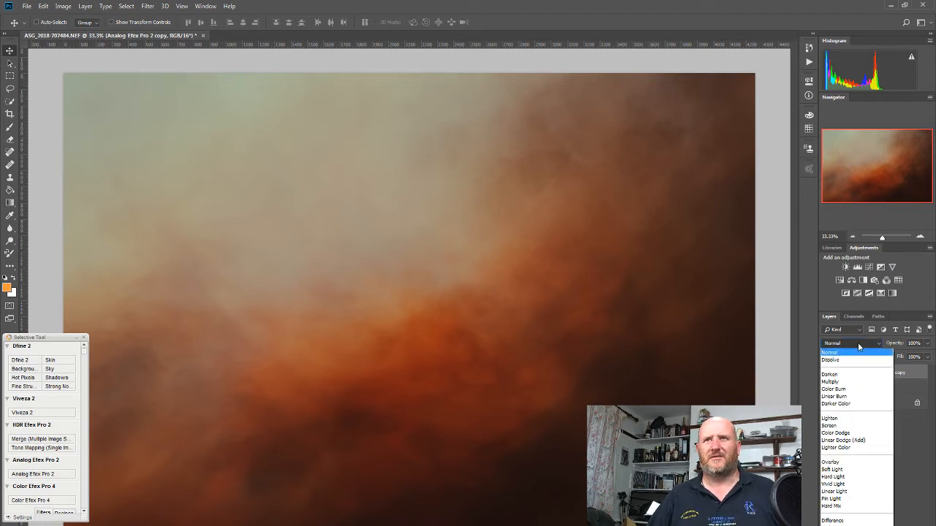
left_click(839, 377)
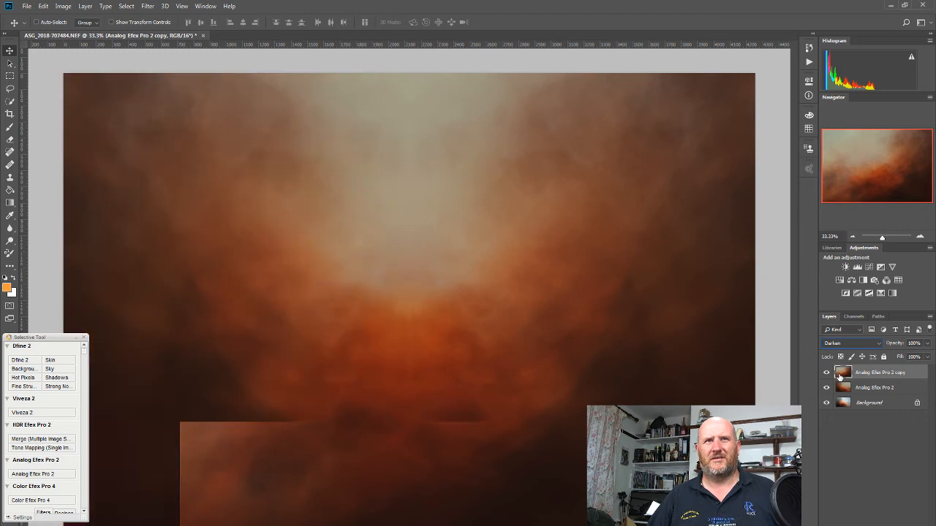
key("Down")
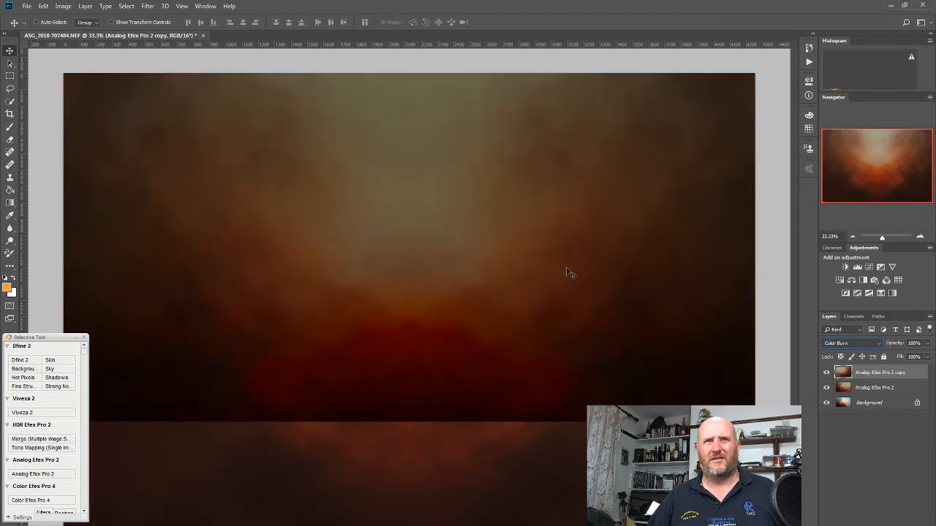
key("Down")
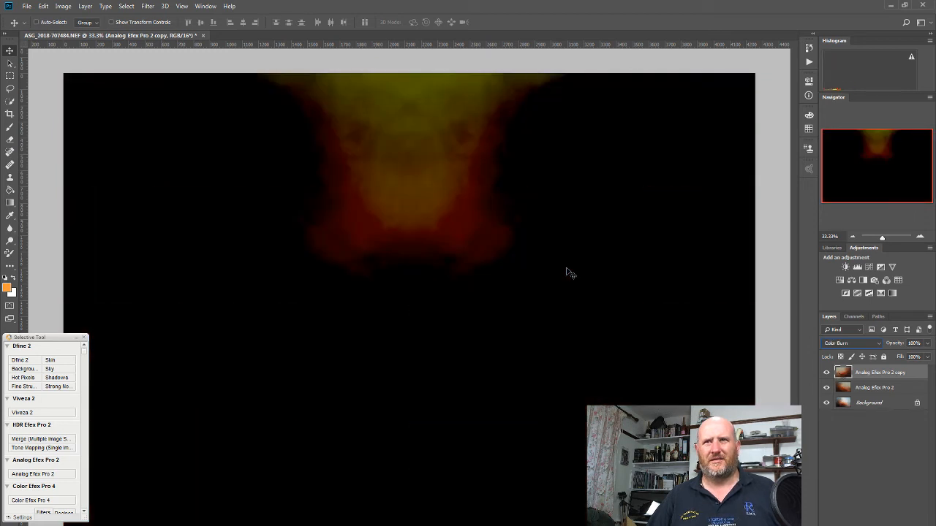
key("Down")
key("Down")
key("Down")
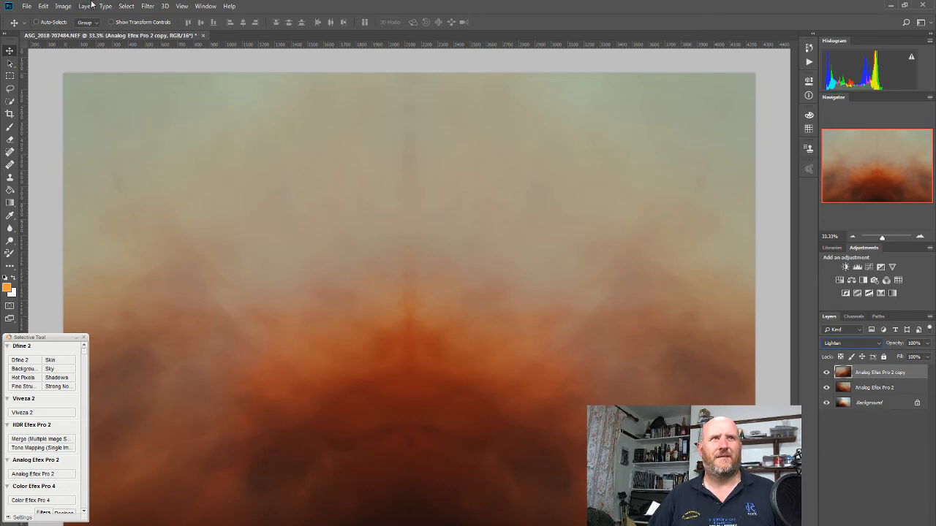
Free-transform the flipped Analog Efex Pro 2 copy by turning it 180° around its centre.
left_click(46, 7)
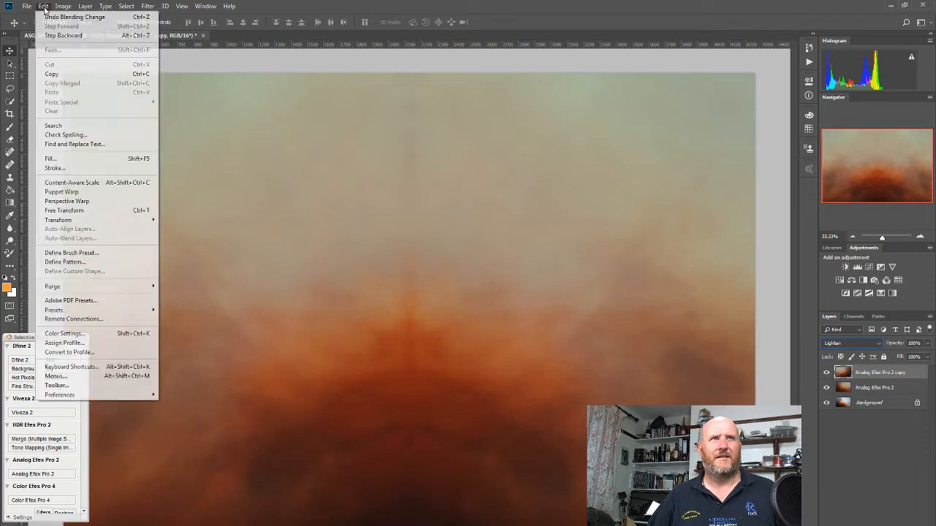
left_click(91, 211)
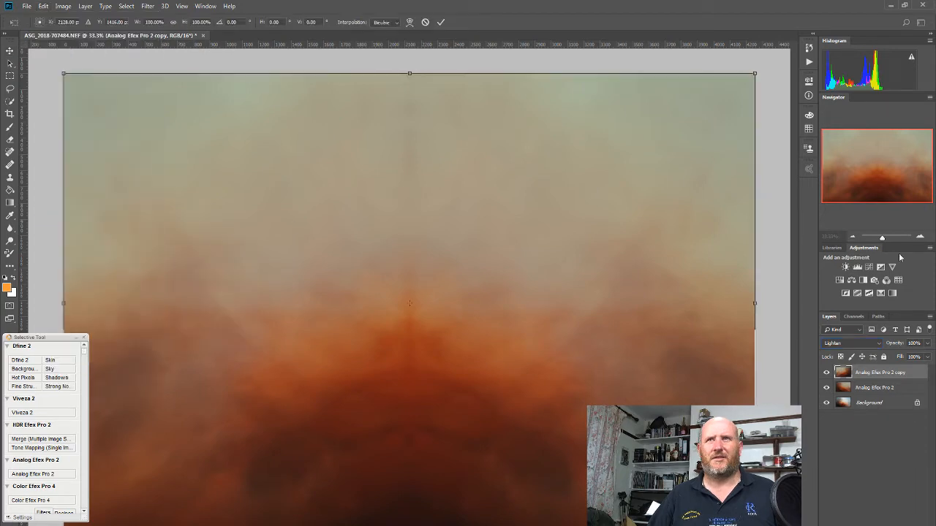
left_click(852, 237)
left_click(852, 237)
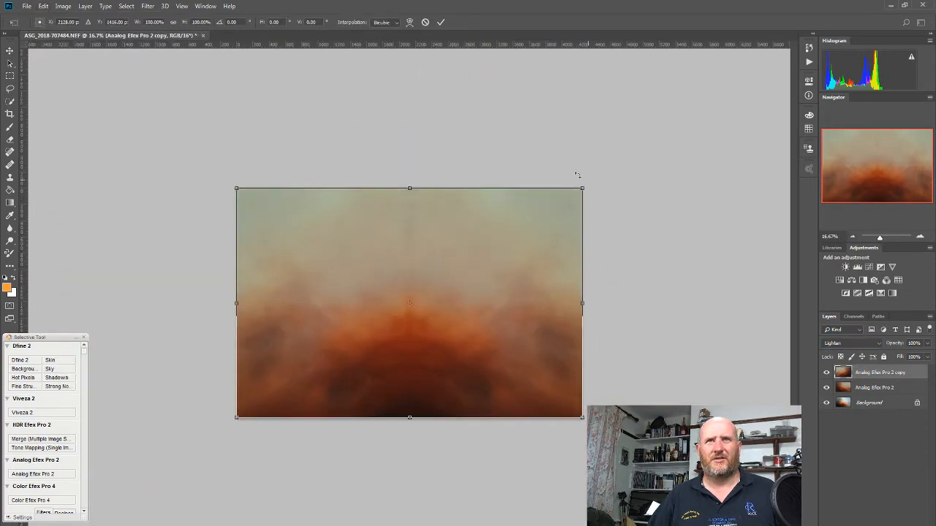
left_click_drag(589, 180, 176, 456)
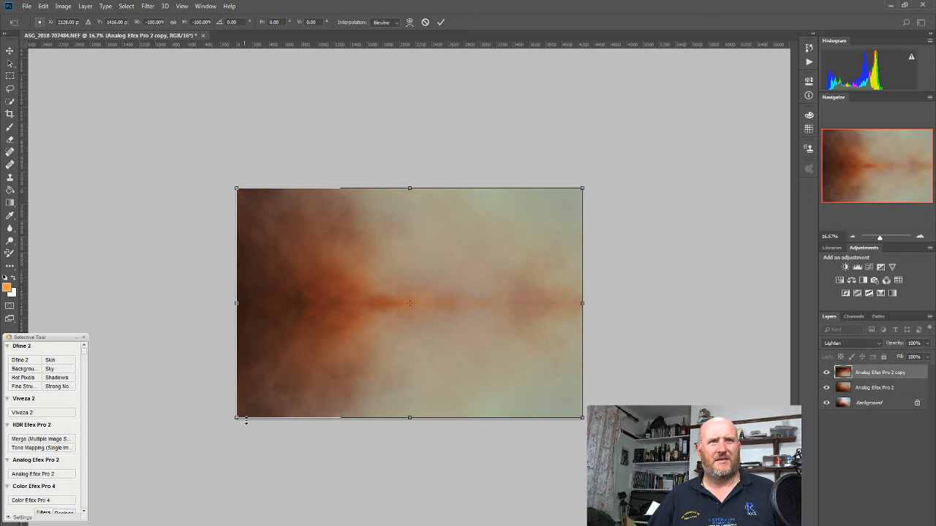
Enlarge the turned copy to about 159%, shift it downwards, tilt it slightly clockwise and apply the transform.
left_click_drag(245, 421, 72, 525)
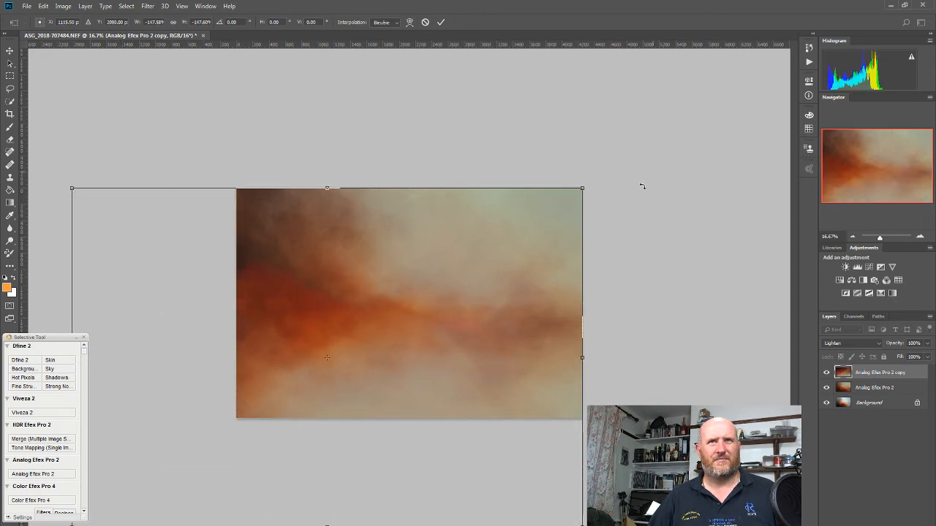
left_click_drag(583, 188, 615, 148)
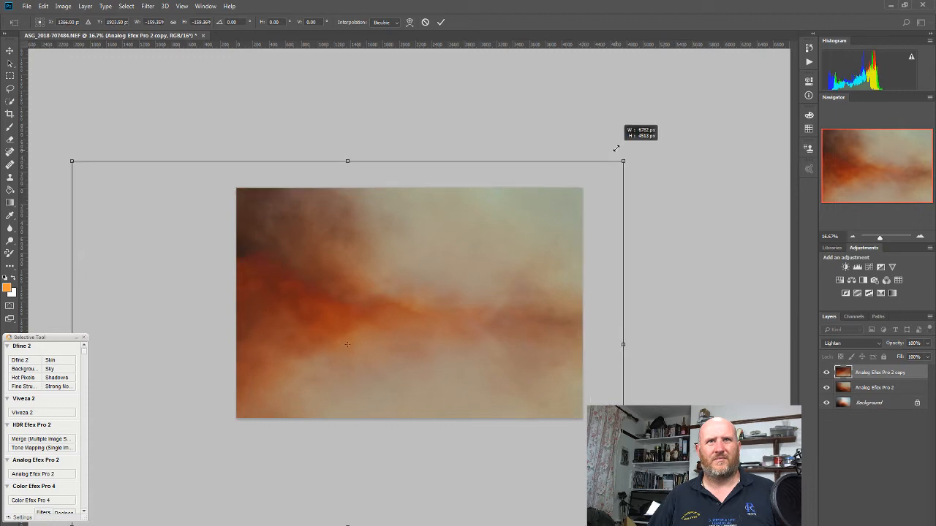
left_click_drag(529, 250, 548, 326)
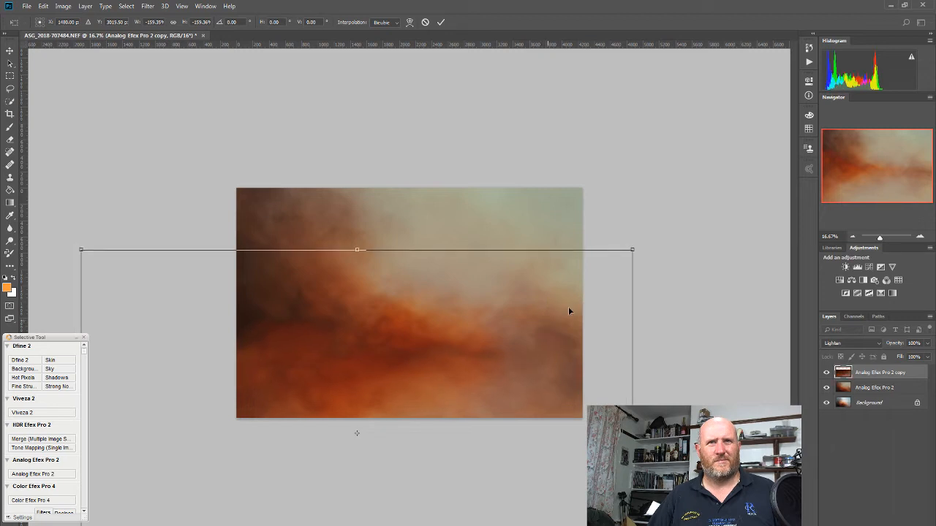
left_click_drag(673, 236, 660, 353)
left_click_drag(409, 436, 435, 394)
key("Return")
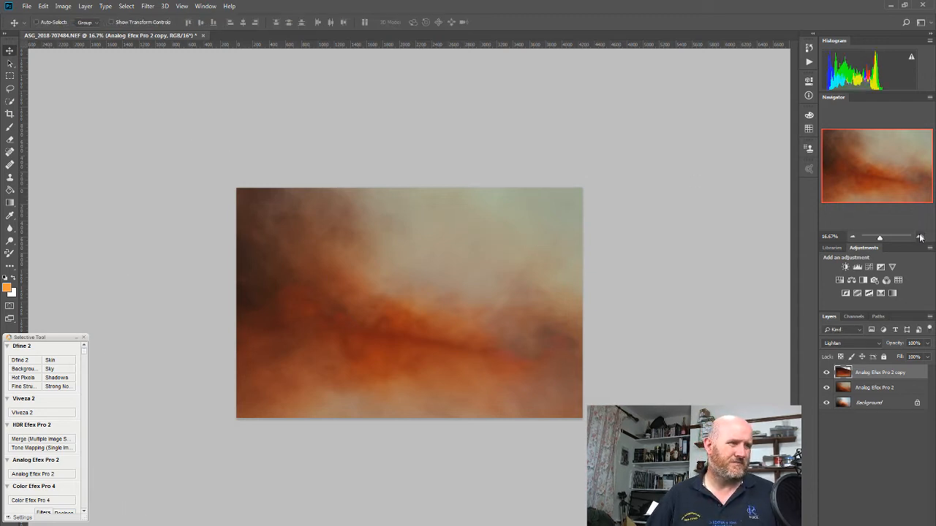
Compare the image with and without the transformed copy, and reduce the copy's opacity to 85%.
left_click(920, 237)
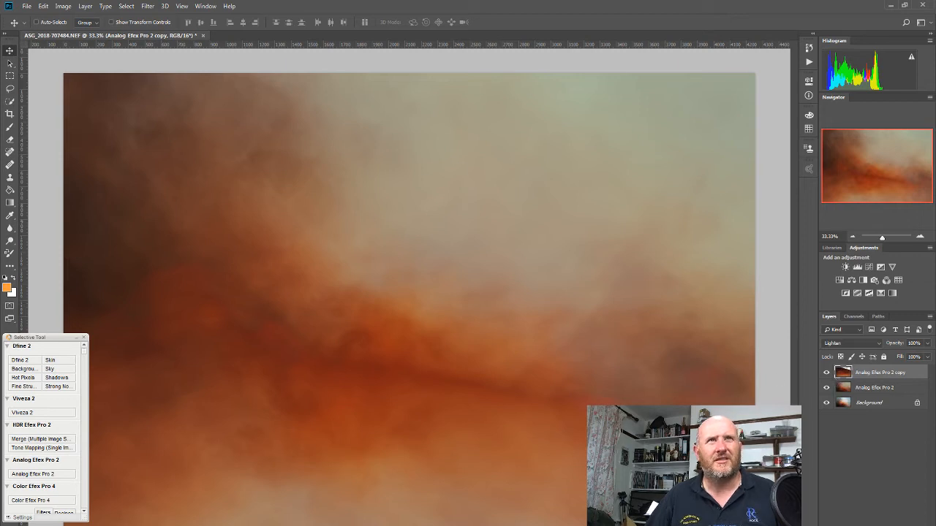
left_click(827, 373)
left_click(827, 374)
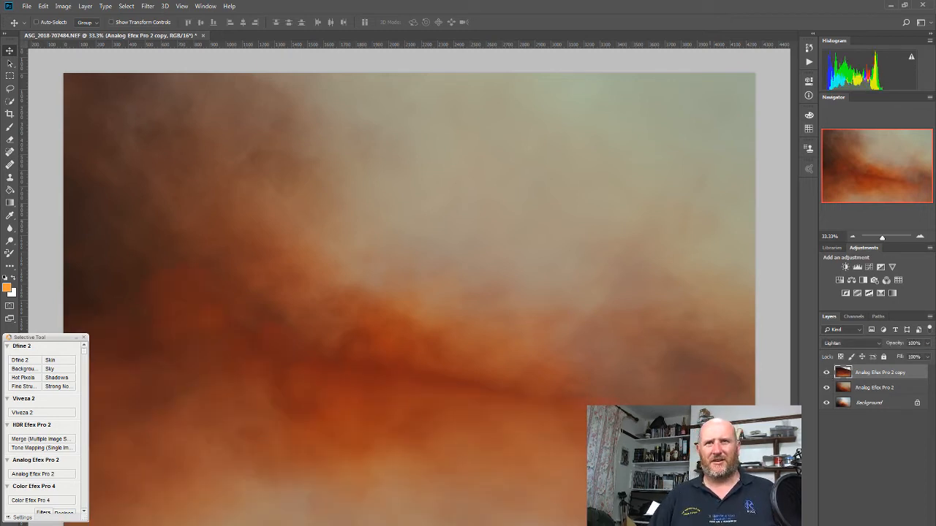
left_click(827, 373)
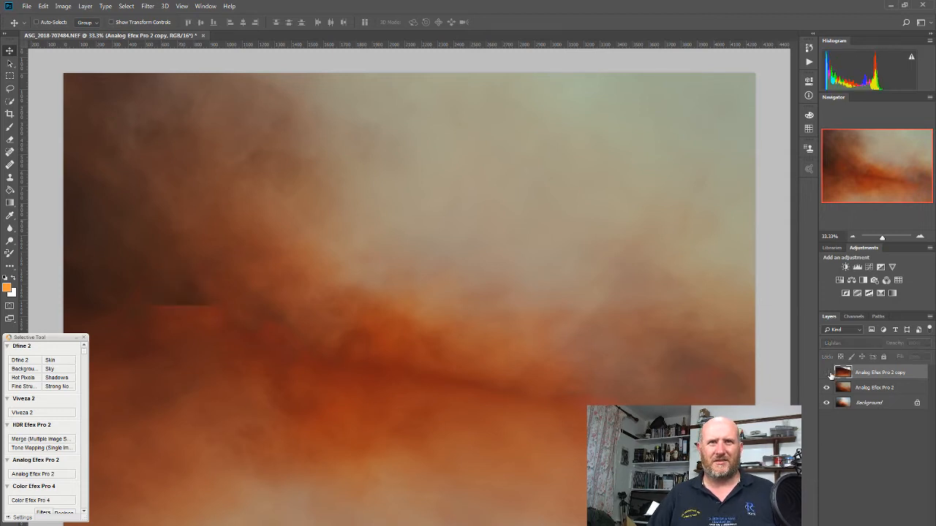
left_click(827, 373)
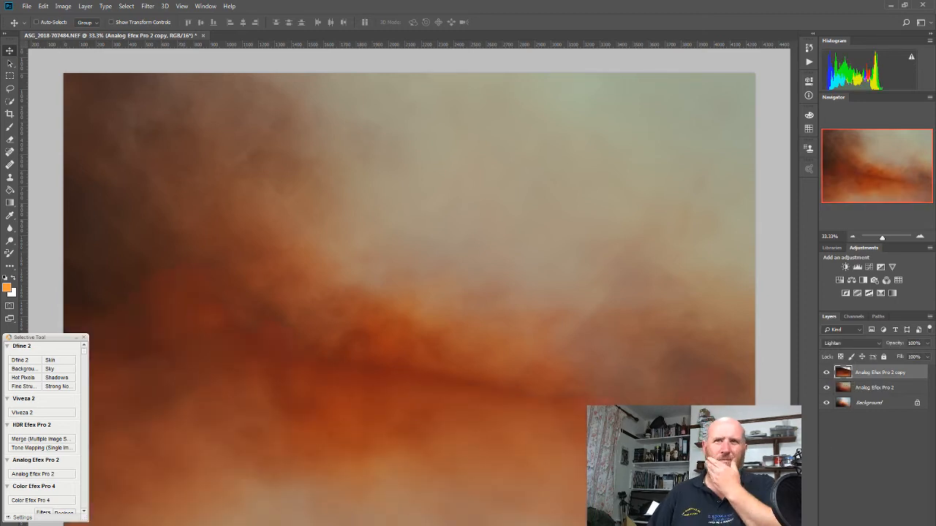
left_click(927, 343)
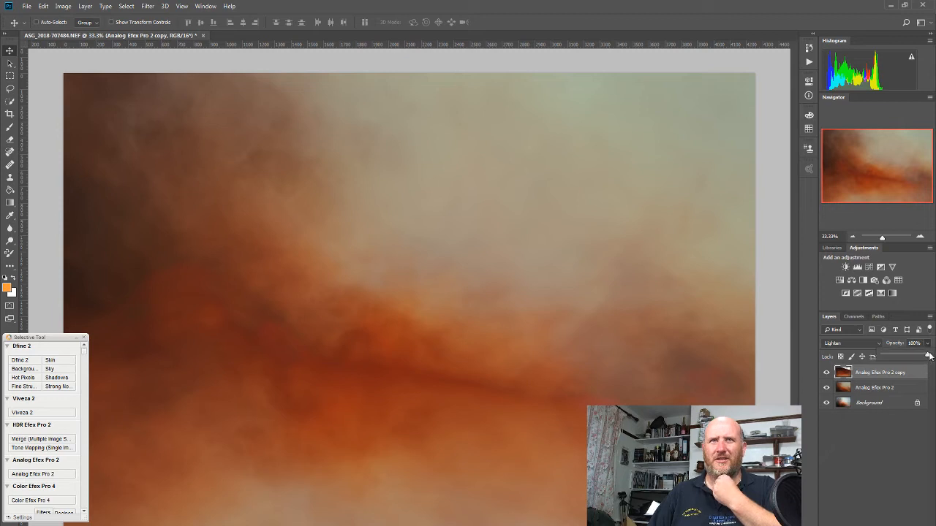
left_click_drag(927, 357, 921, 357)
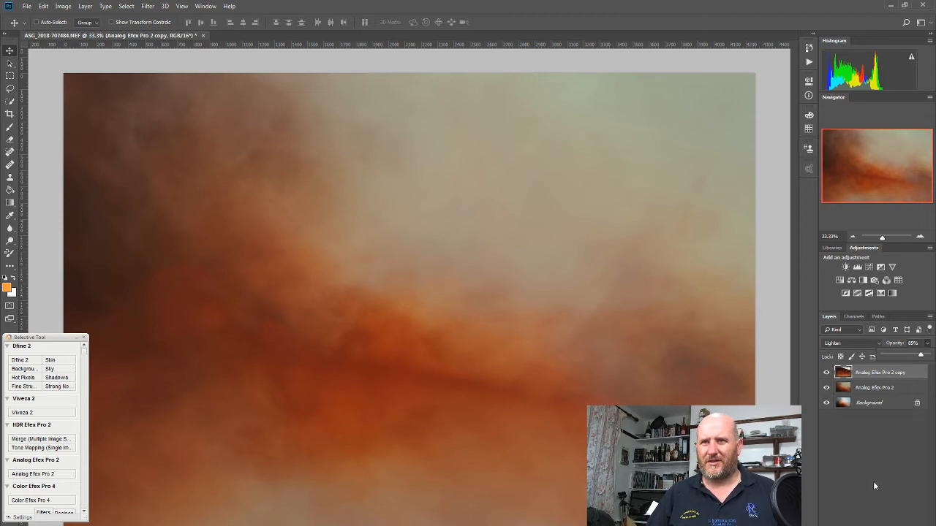
Create a new layer above the copy in Overlay mode, filled with the Overlay-neutral 50% gray.
left_click(148, 6)
mouse_move(87, 9)
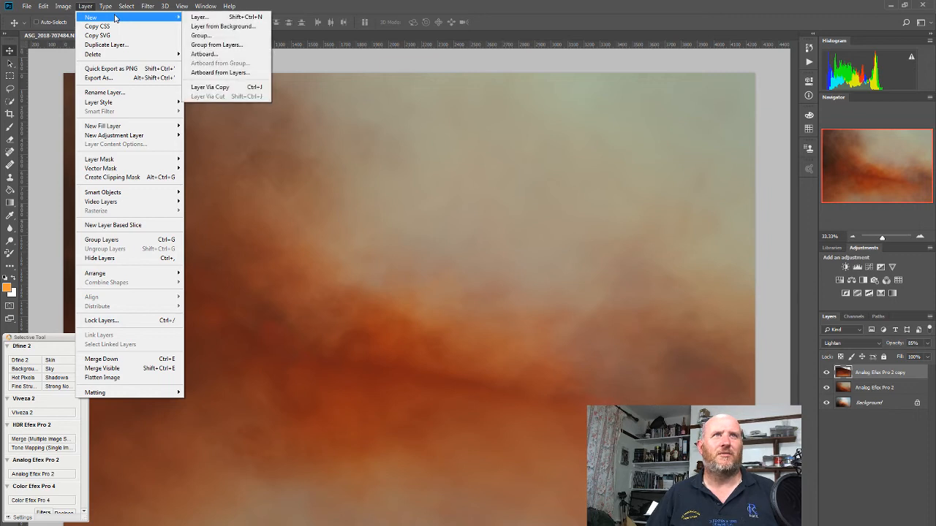
left_click(199, 17)
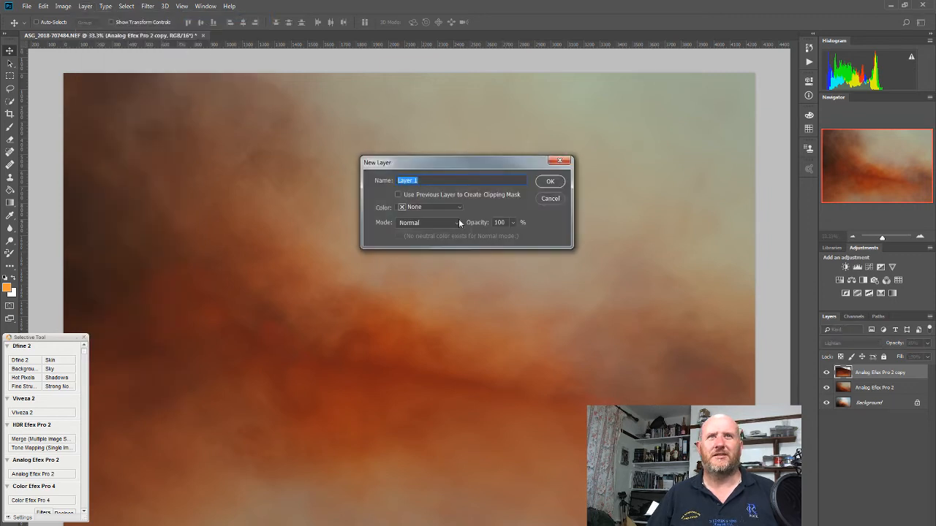
left_click(433, 223)
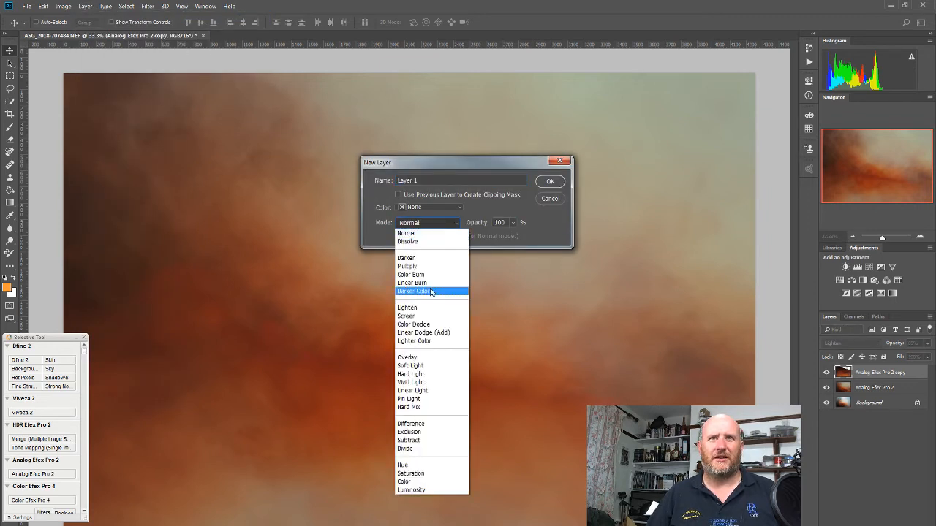
left_click(423, 356)
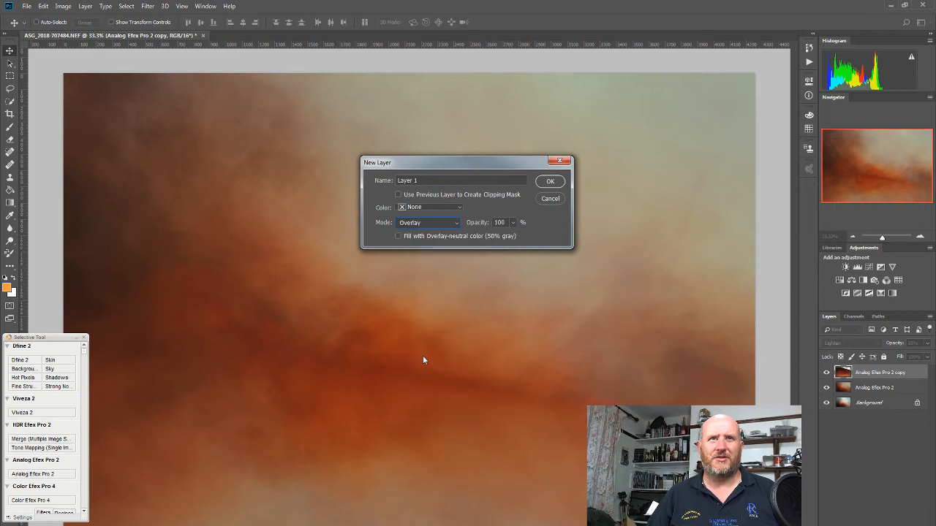
left_click(437, 236)
left_click(553, 182)
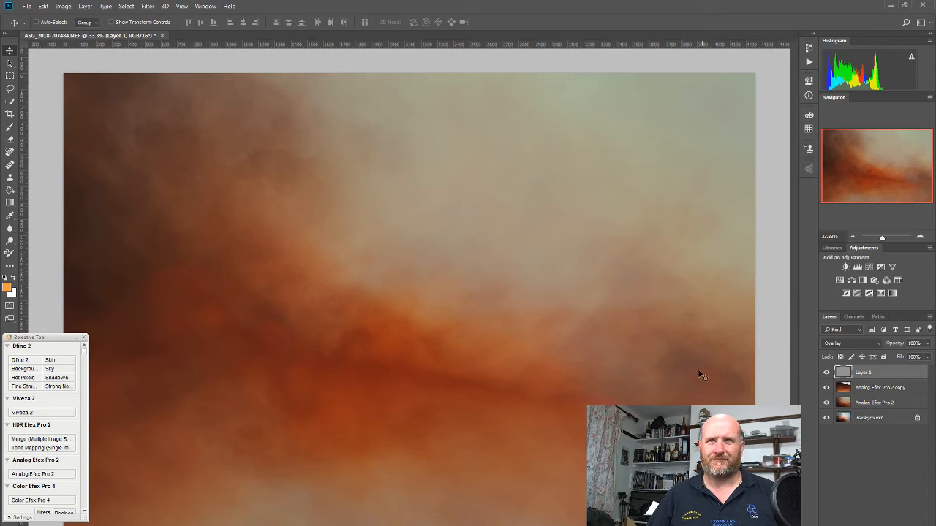
Reset the colours to black and white and set the Brush tool's opacity to 3%.
left_click(5, 279)
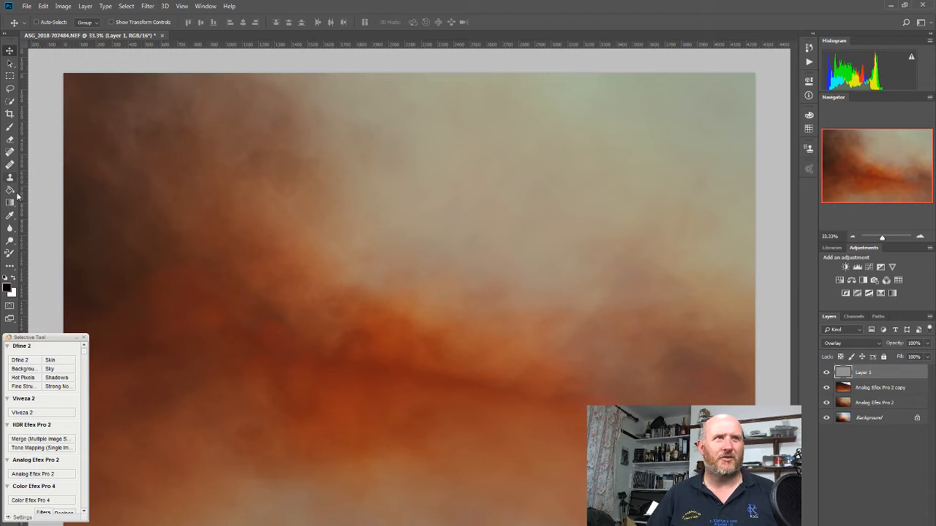
left_click(10, 128)
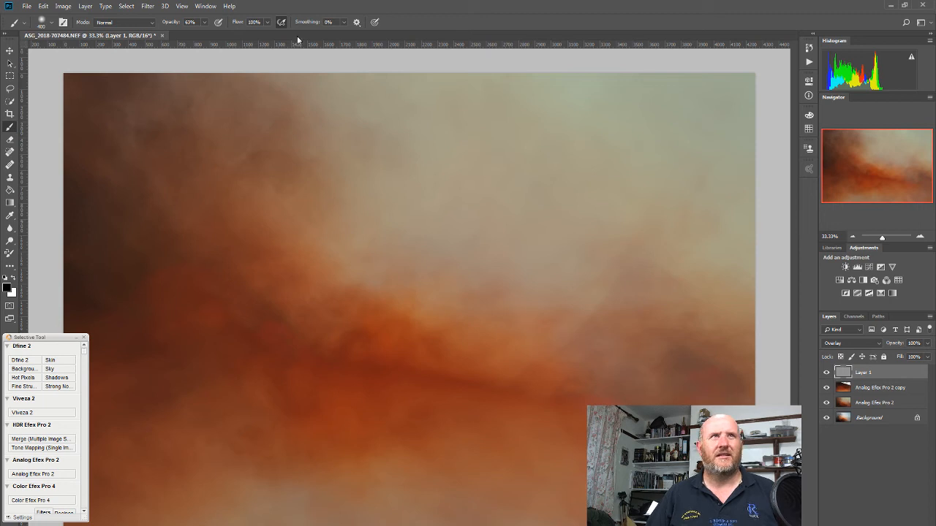
left_click(204, 22)
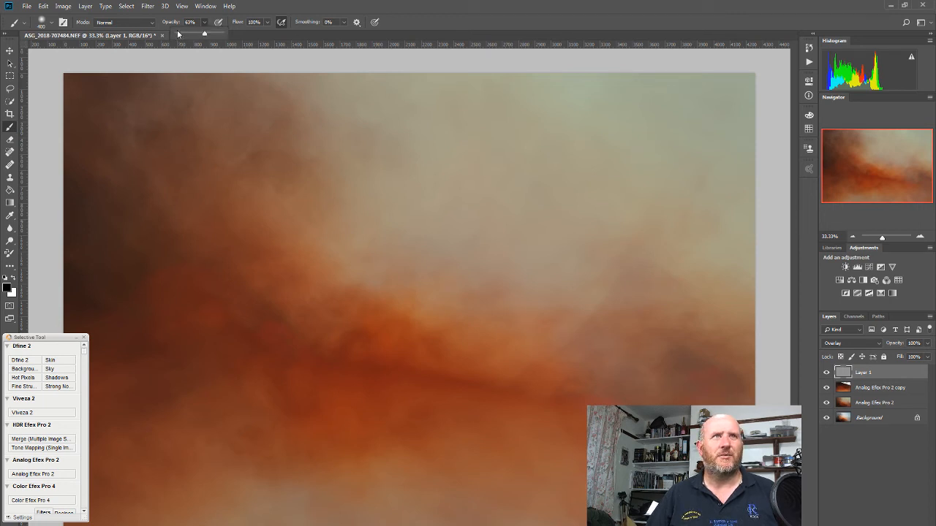
left_click(178, 35)
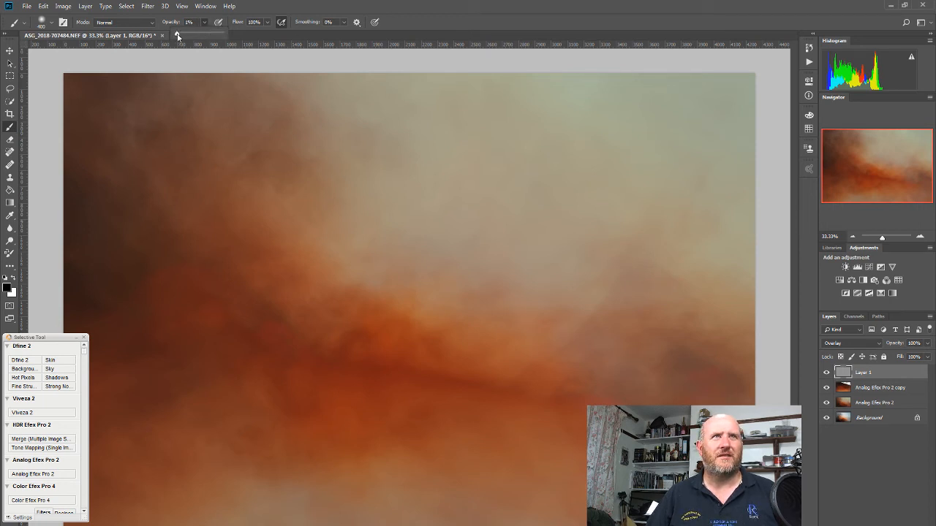
left_click_drag(177, 35, 178, 36)
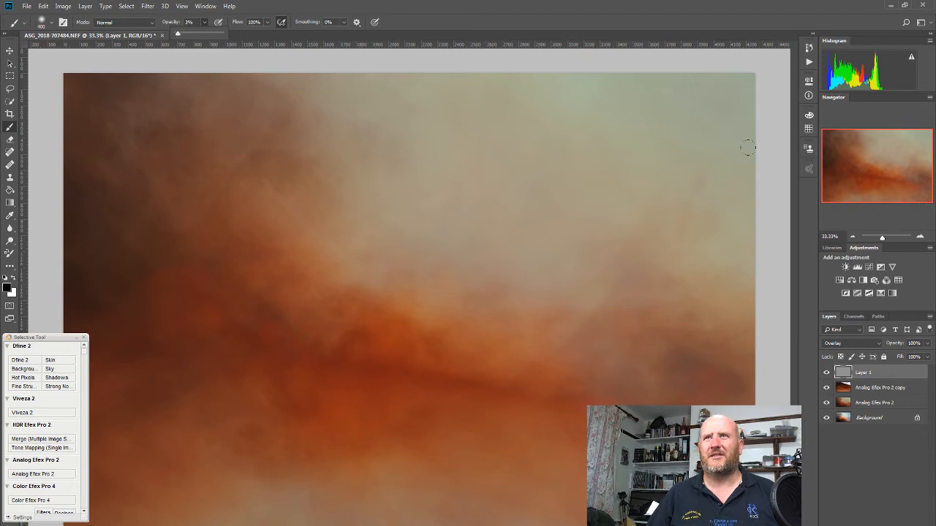
Paint a faint dark upright shape near the image centre with a size 100 brush, and set the gray Overlay layer's opacity to 37%.
left_click(919, 237)
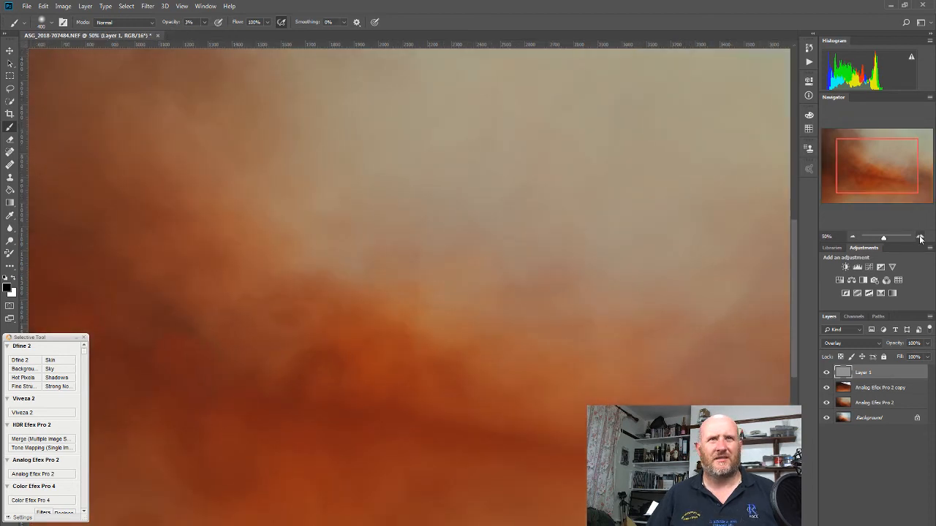
left_click(920, 237)
left_click(920, 237)
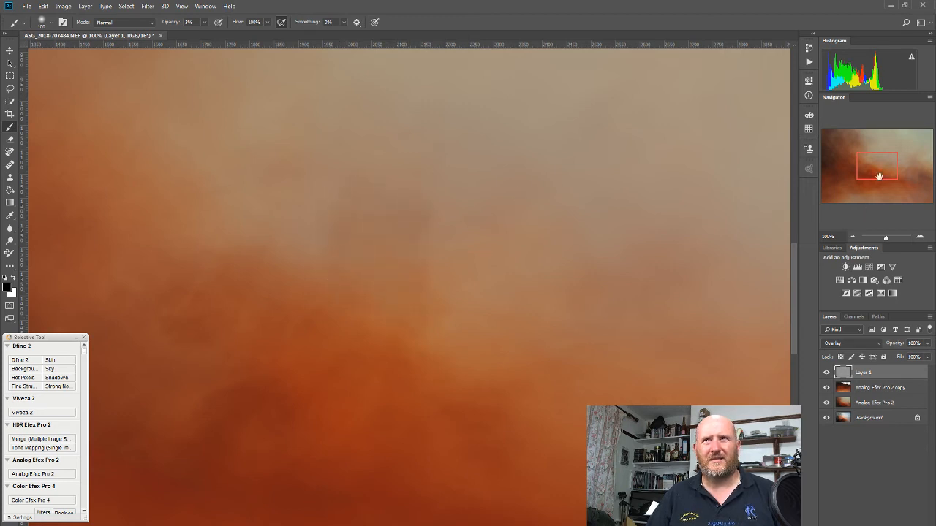
left_click_drag(879, 166, 878, 159)
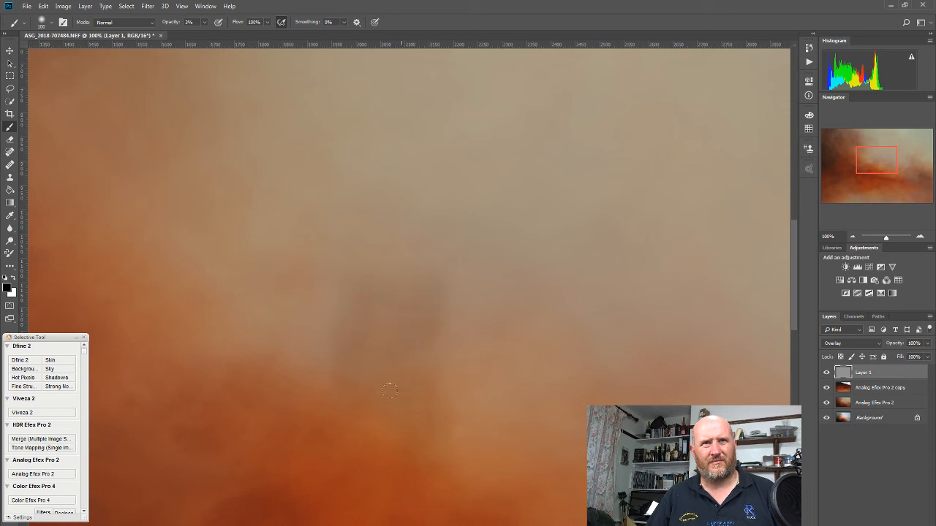
left_click(854, 236)
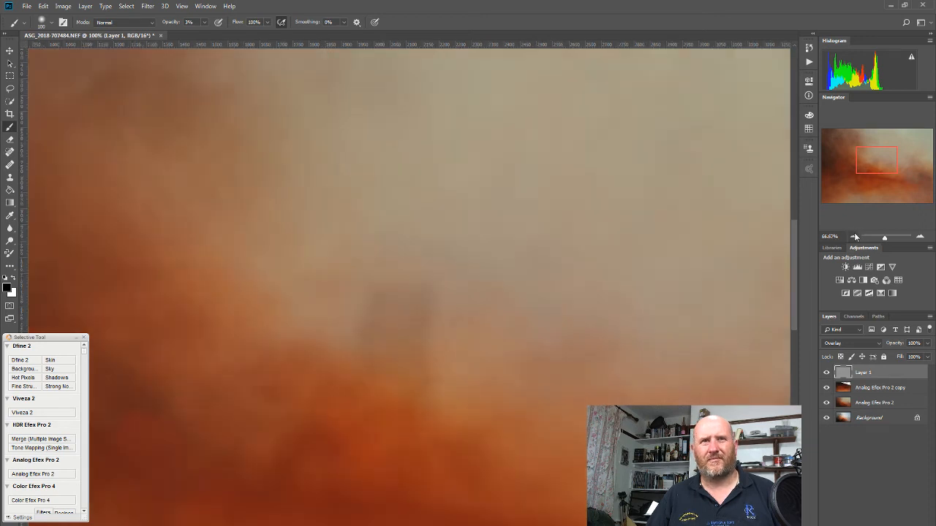
left_click(853, 236)
left_click(854, 236)
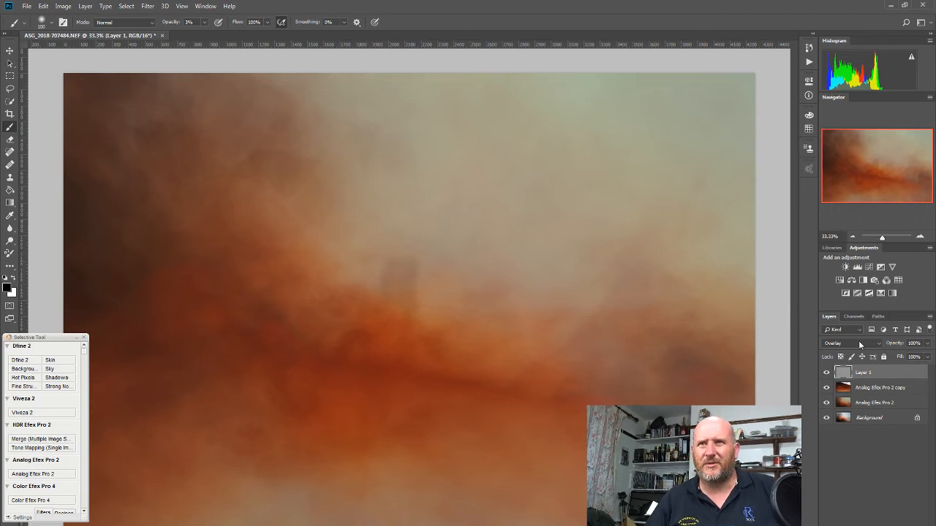
left_click(928, 343)
left_click_drag(928, 357, 900, 357)
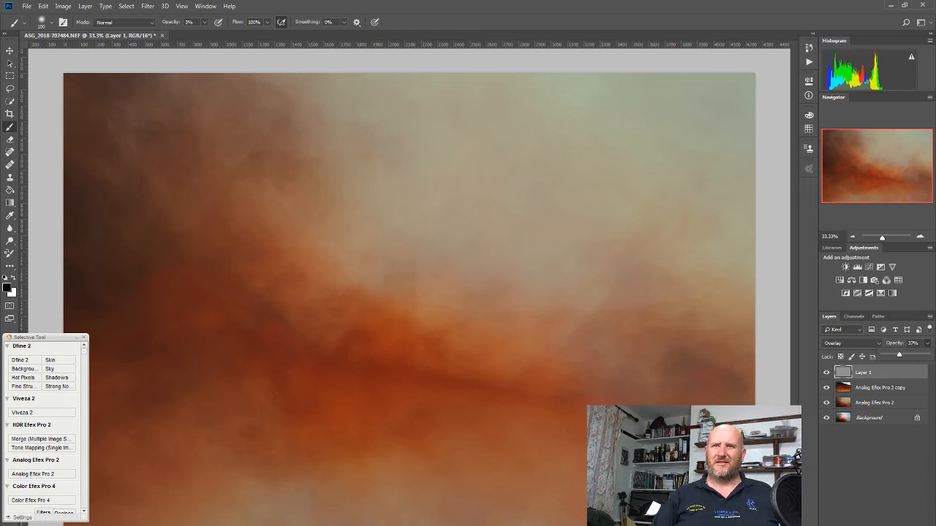
Add a Curves adjustment layer, raising the RGB highlights from about input 173 to output 210 and pulling the midtones down slightly to output 124.
left_click(868, 267)
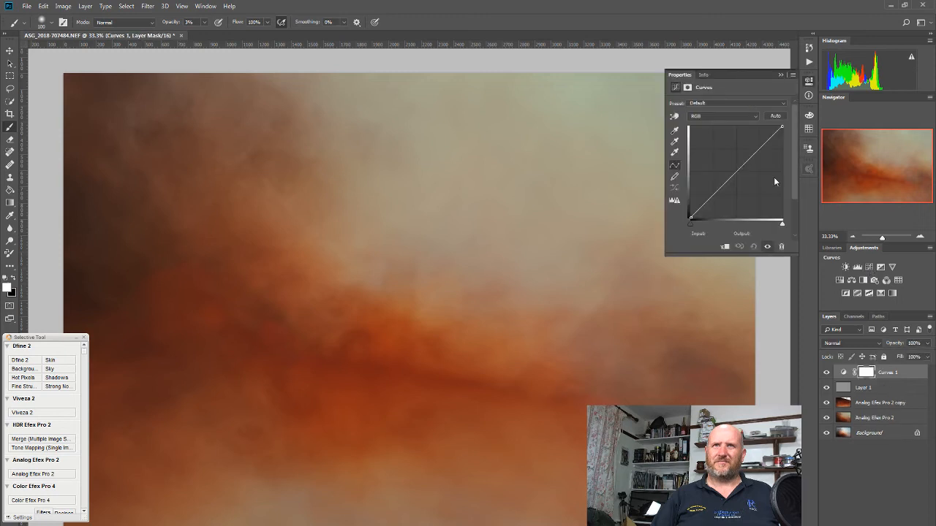
left_click_drag(753, 155, 752, 142)
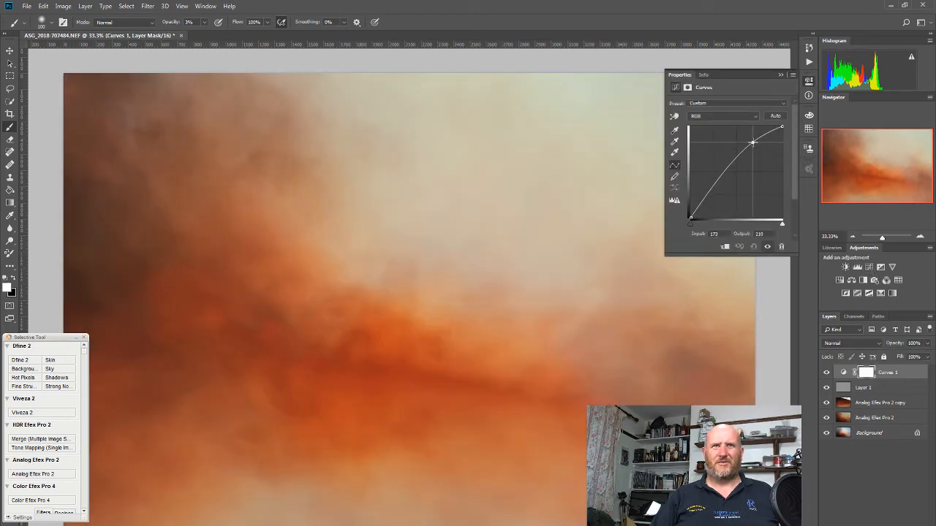
left_click_drag(726, 168, 726, 172)
Lower the Blue channel curve slightly in the brighter tones, to about input 168 and output 162.
left_click(725, 117)
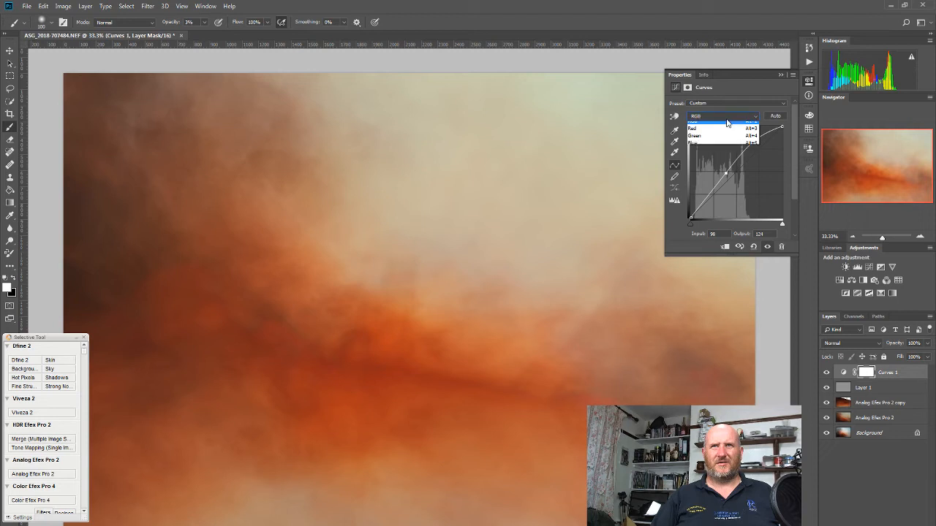
left_click(720, 147)
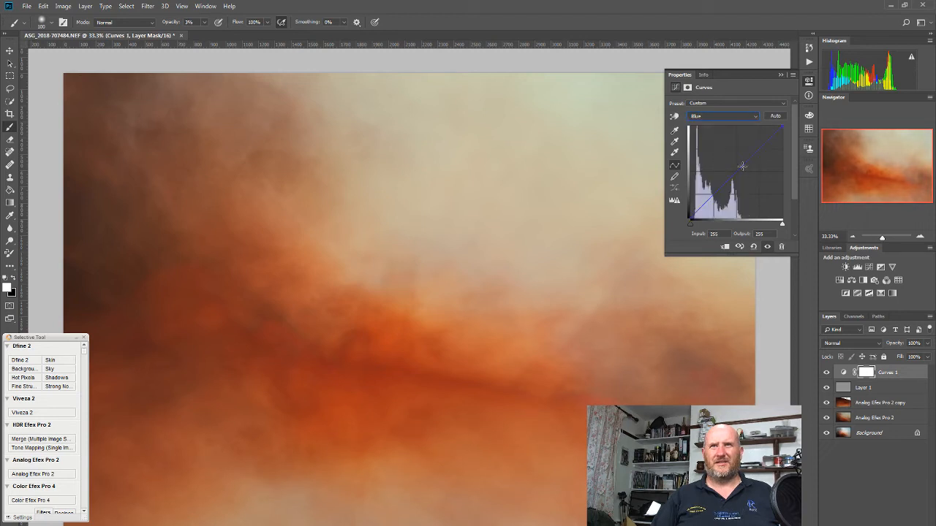
left_click_drag(752, 159, 750, 159)
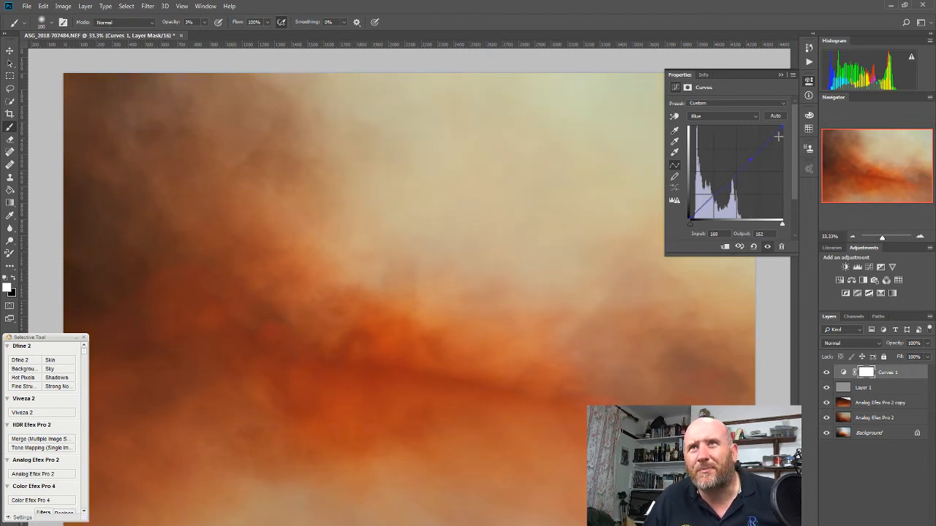
Lower the Blue curve's white endpoint to output 237 at input 255, and invert the Curves layer mask to black.
left_click_drag(782, 128, 787, 131)
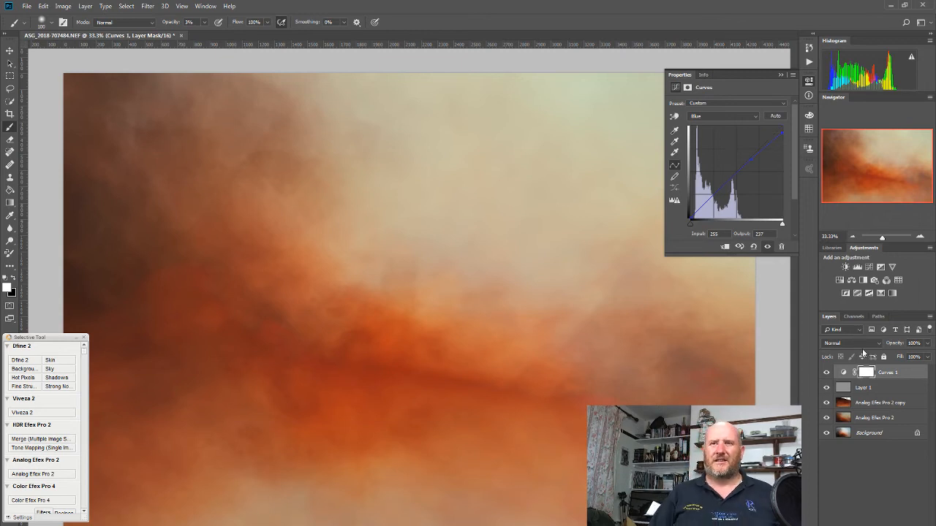
left_click(875, 373)
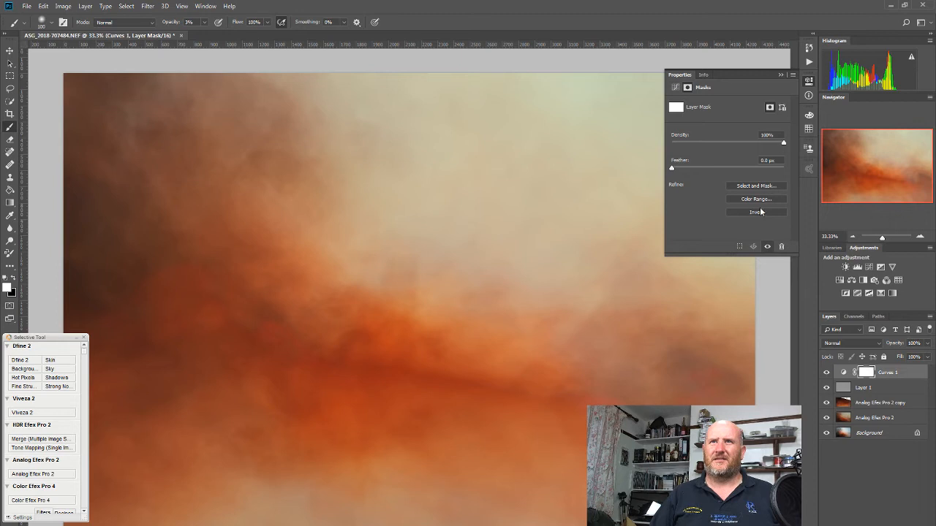
left_click(758, 212)
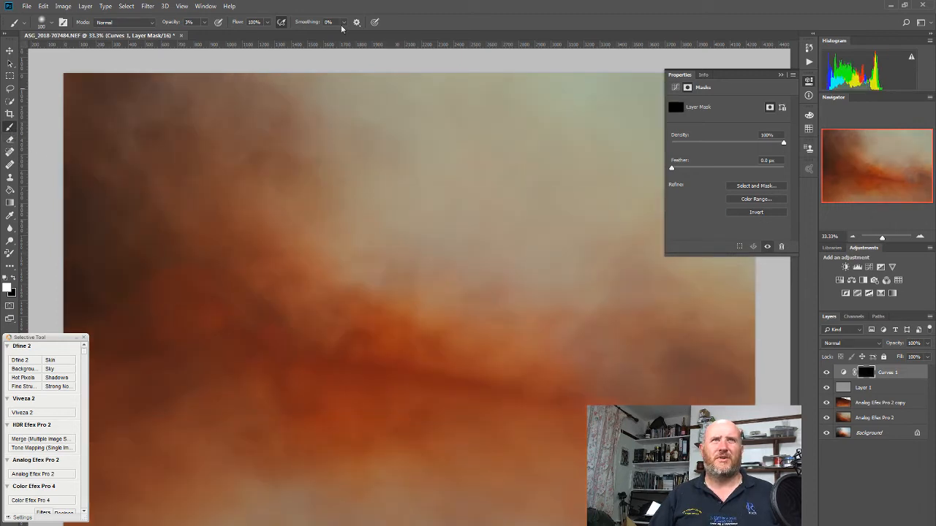
Enlarge the white brush, set its opacity to 22%, and paint the Curves mask over the pale sky to brighten it.
key("bracketright")
key("bracketright")
key("bracketright")
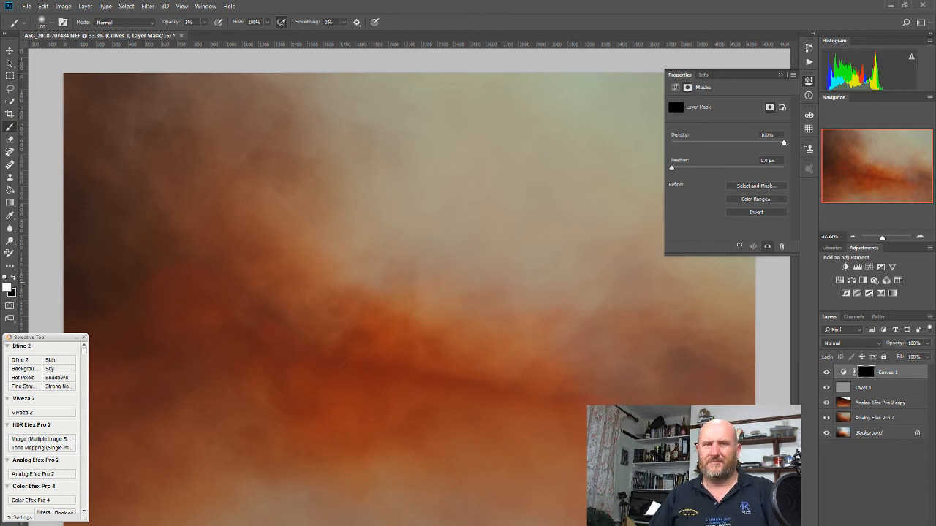
key("bracketright")
key("bracketright")
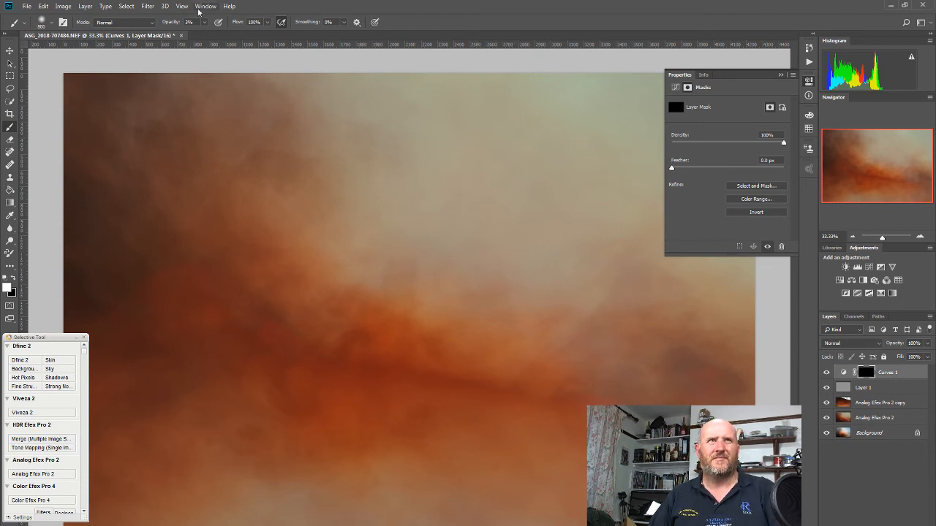
left_click_drag(214, 35, 212, 39)
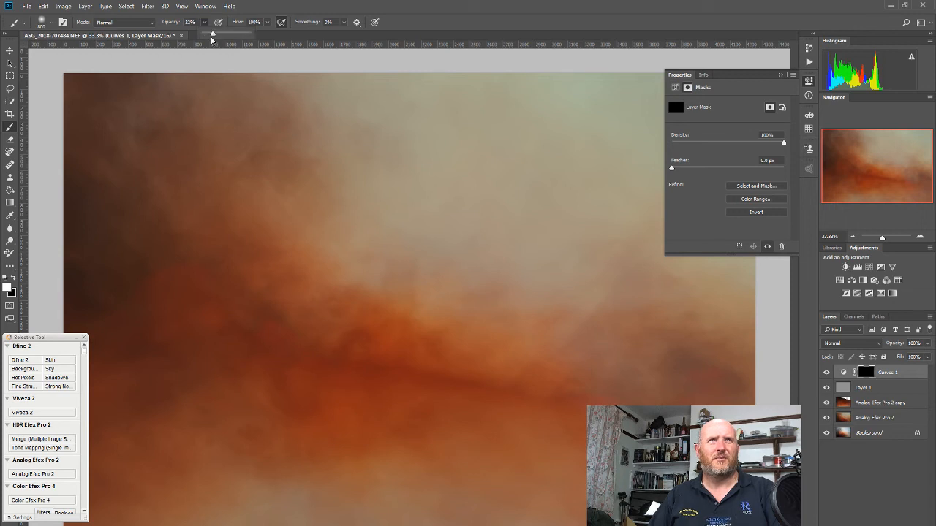
left_click(584, 204)
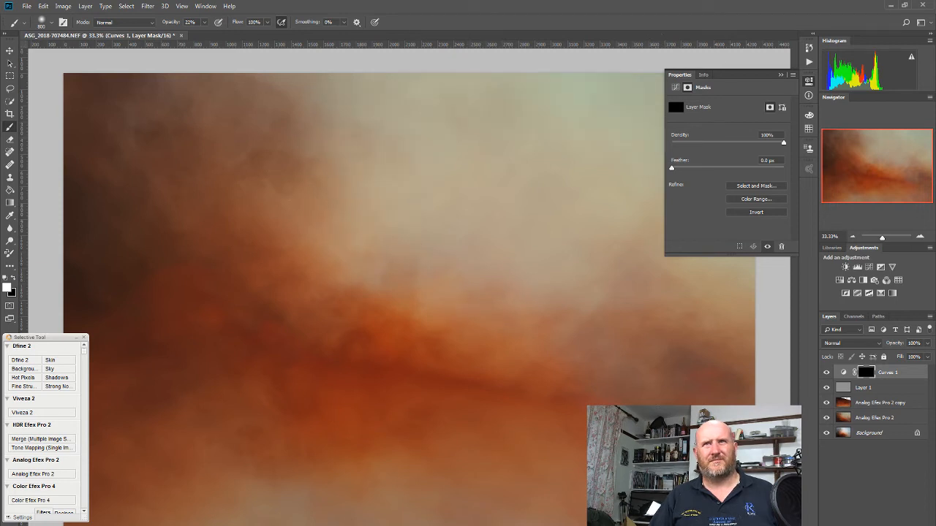
Hide the adjustment properties and compare the image with and without the Curves 1 layer.
left_click(809, 81)
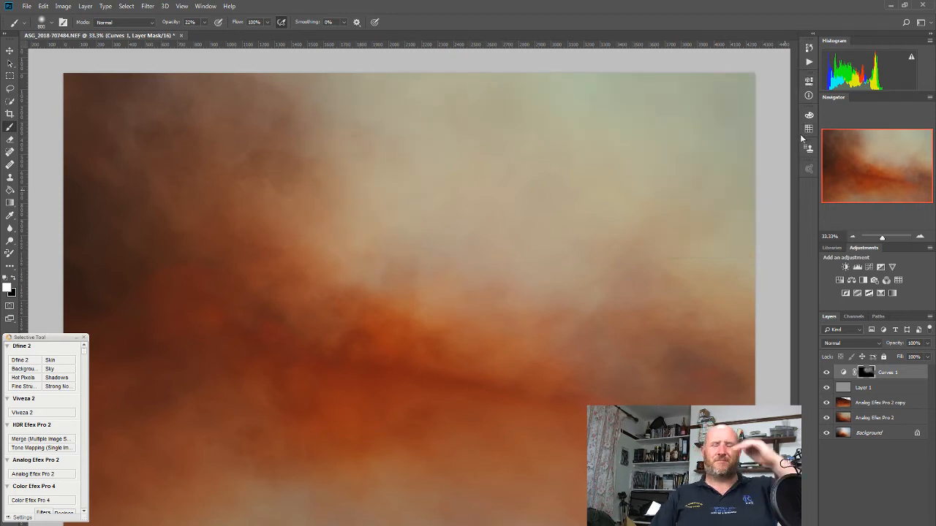
left_click(827, 373)
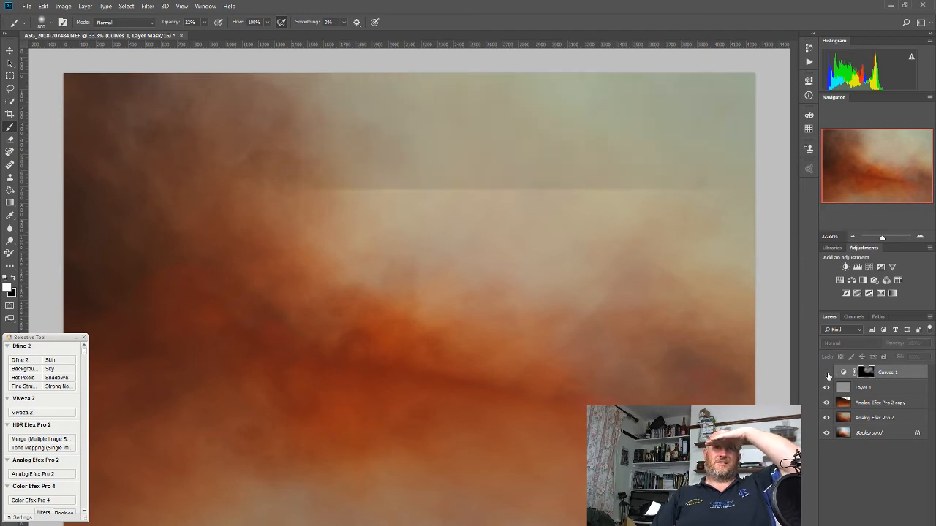
left_click(827, 373)
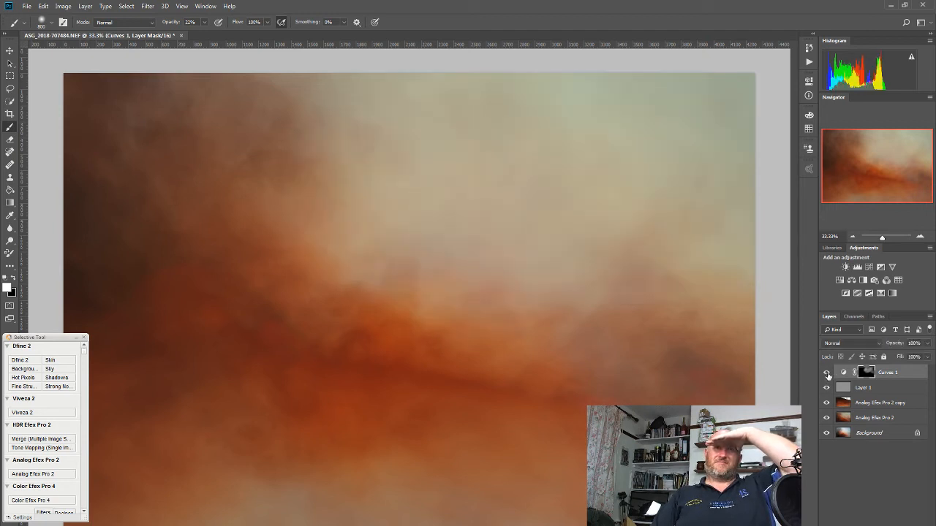
left_click(827, 374)
left_click(827, 373)
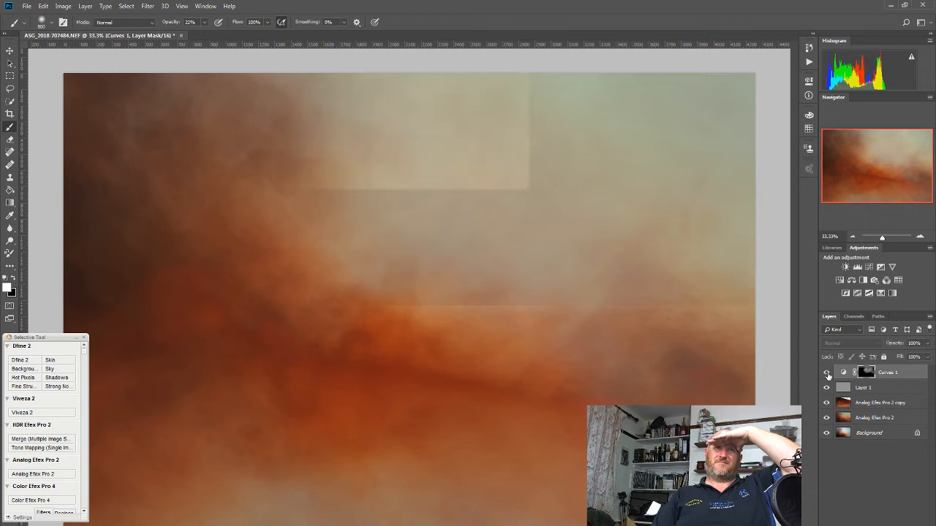
left_click(827, 374)
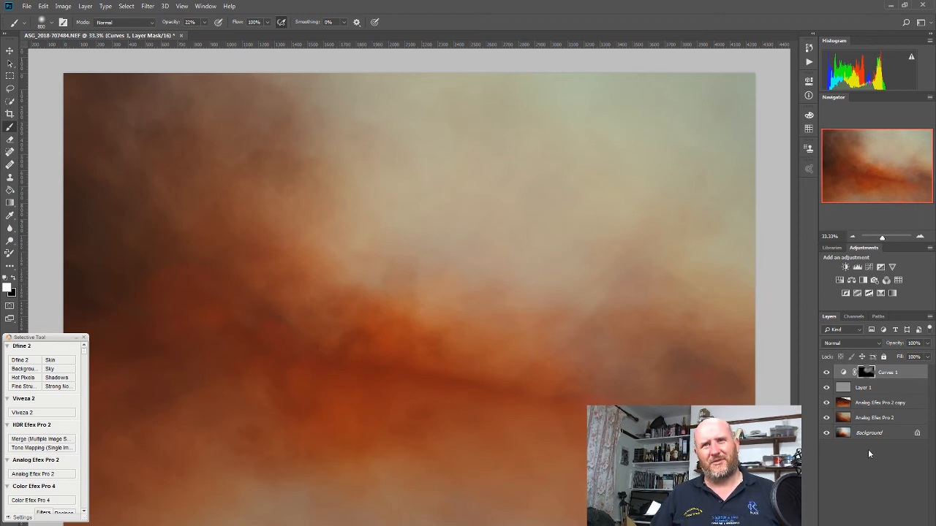
Compare the image with and without the Analog Efex Pro 2 copy layer.
left_click(827, 403)
left_click(827, 403)
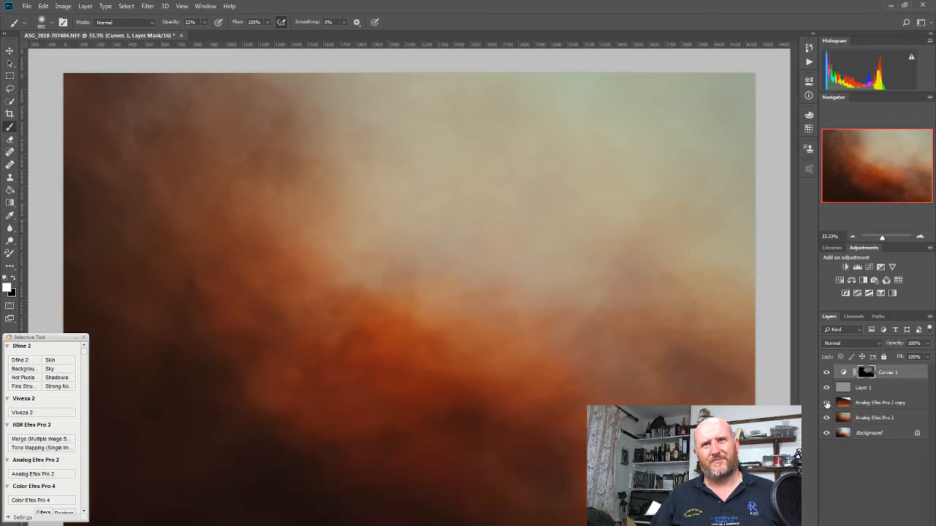
left_click(827, 403)
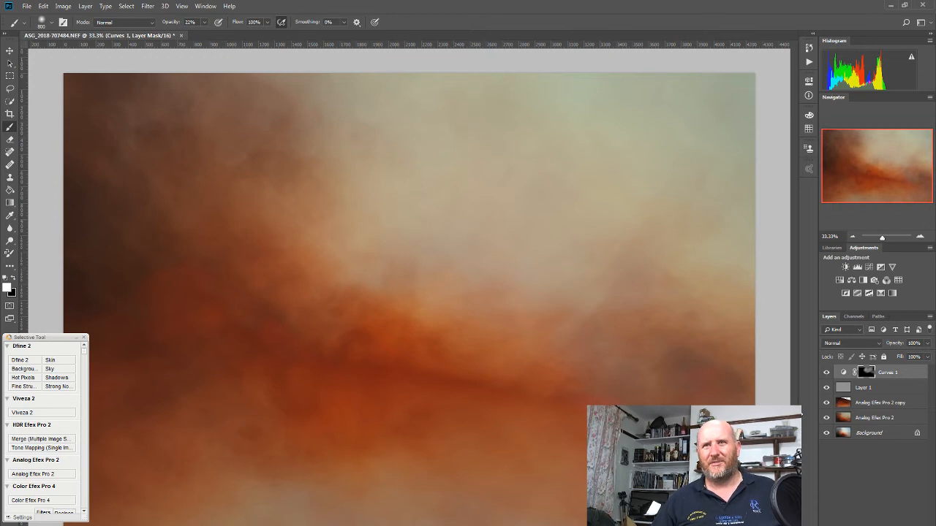
left_click(826, 404)
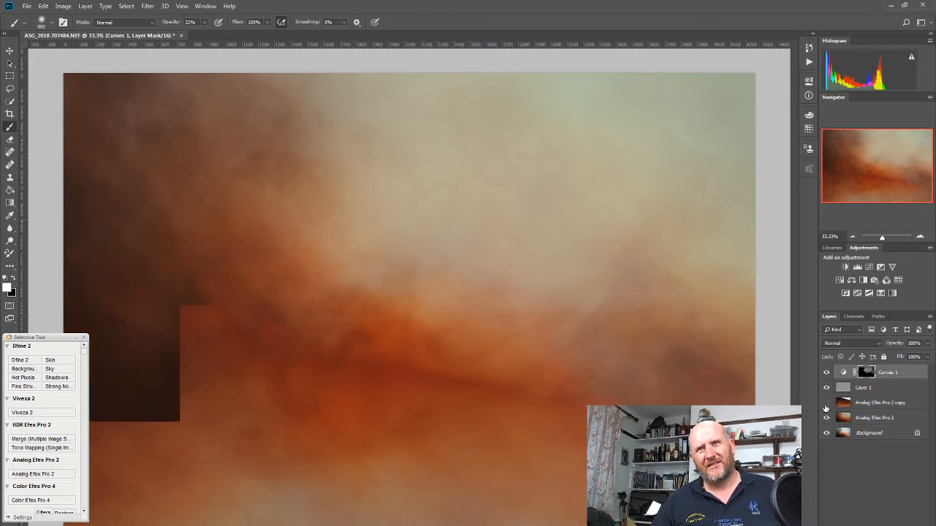
left_click(826, 404)
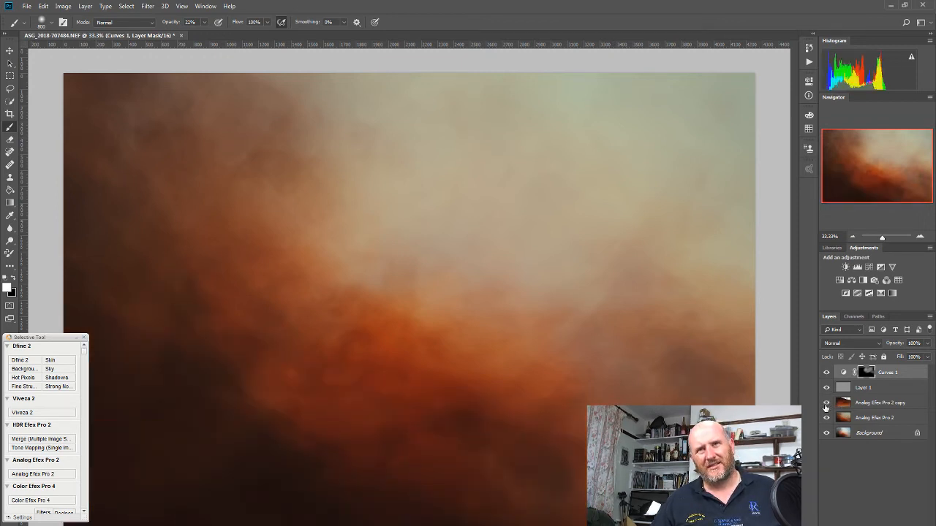